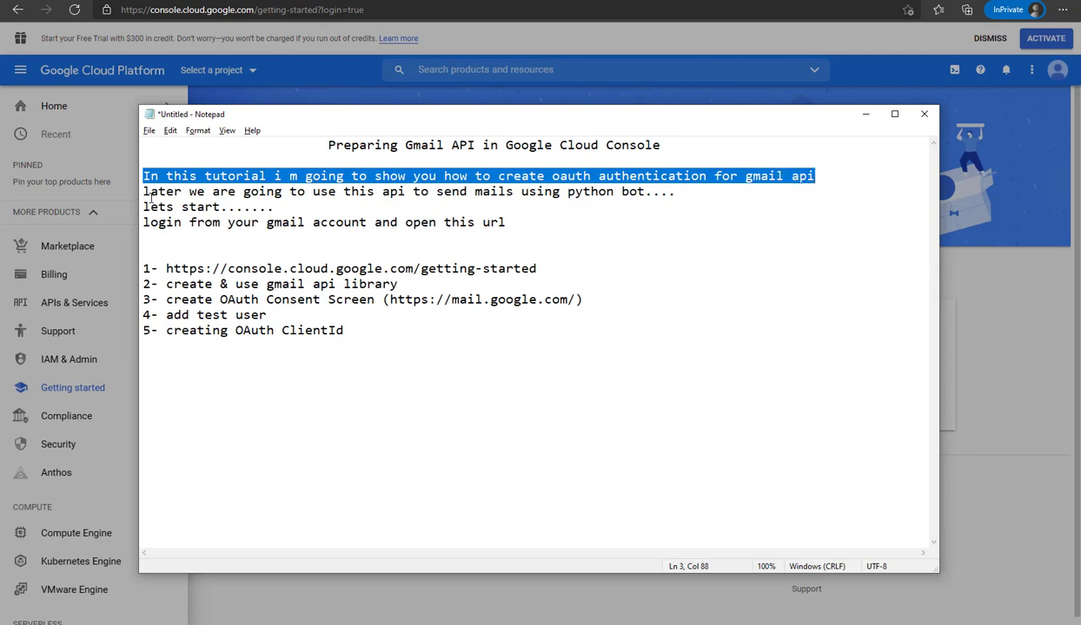
Highlight the intro lines of the notes and copy the step 1 getting-started console URL
drag(143, 193, 672, 196)
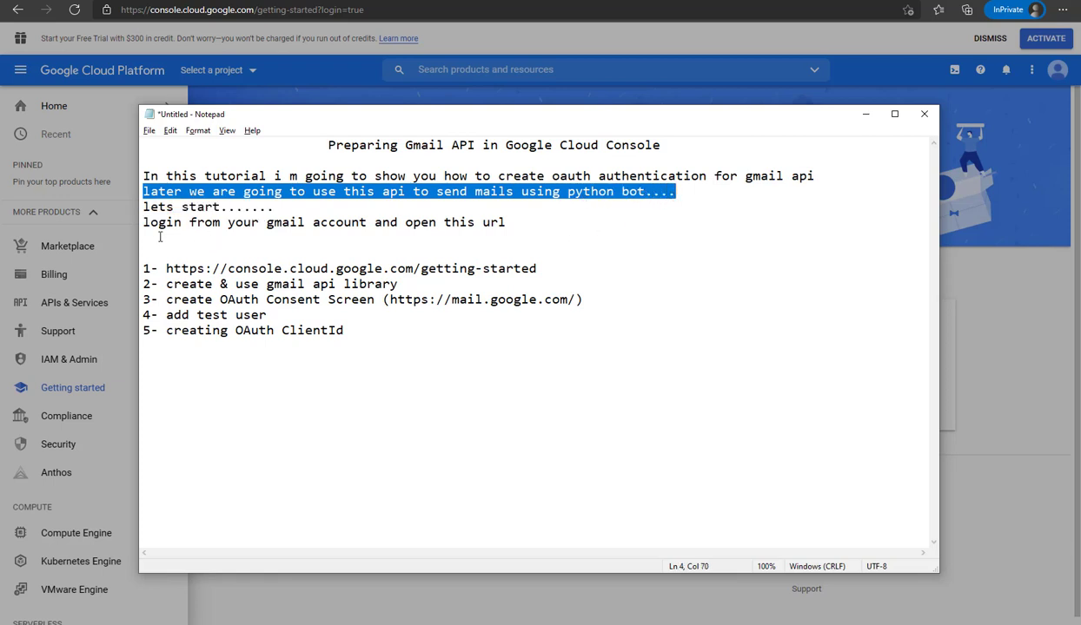
drag(146, 224, 503, 226)
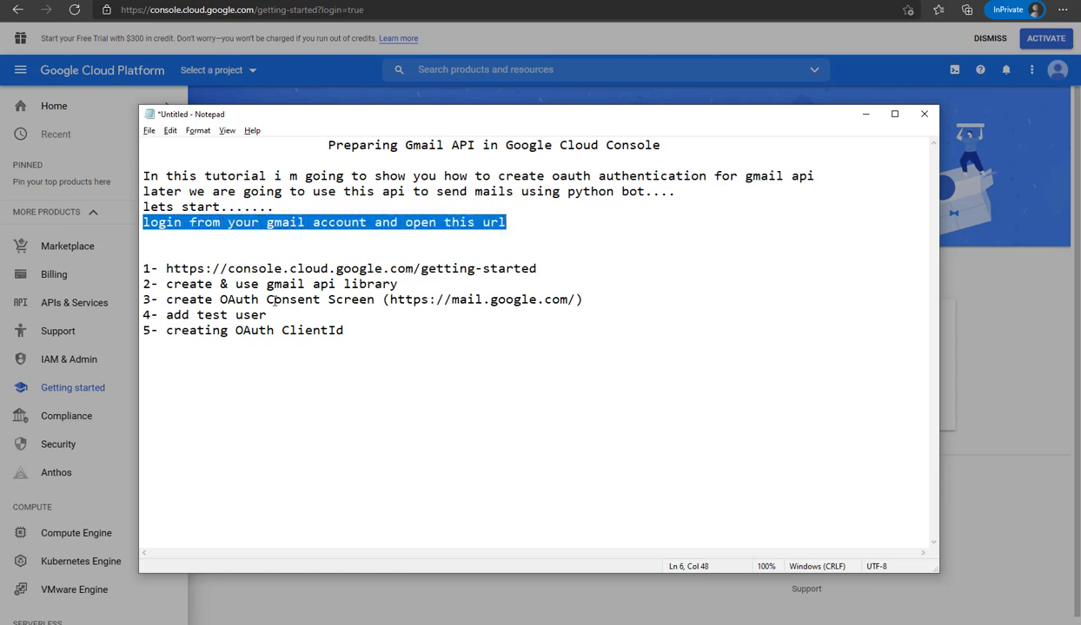
drag(167, 269, 538, 269)
right_click(514, 270)
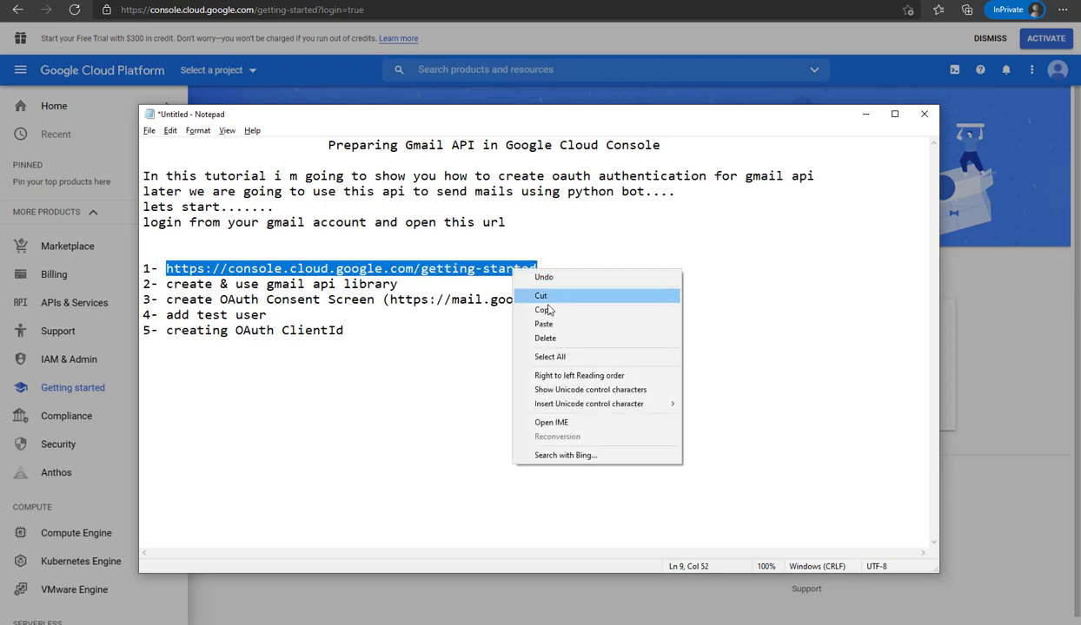
click(544, 311)
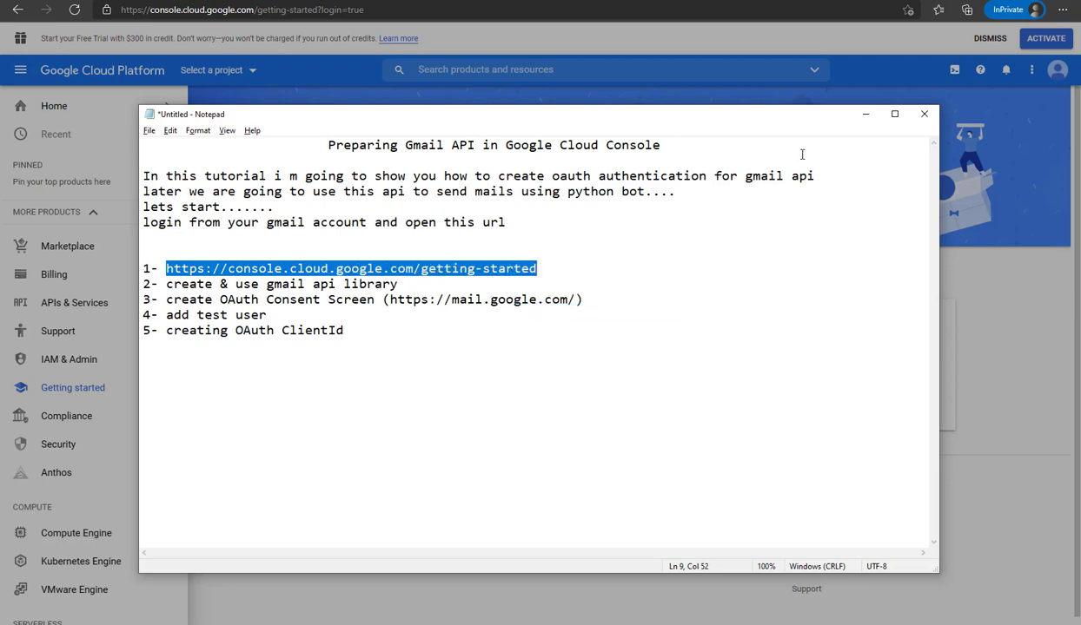
Return to the console and accept the Terms of Service in the welcome dialog
click(863, 114)
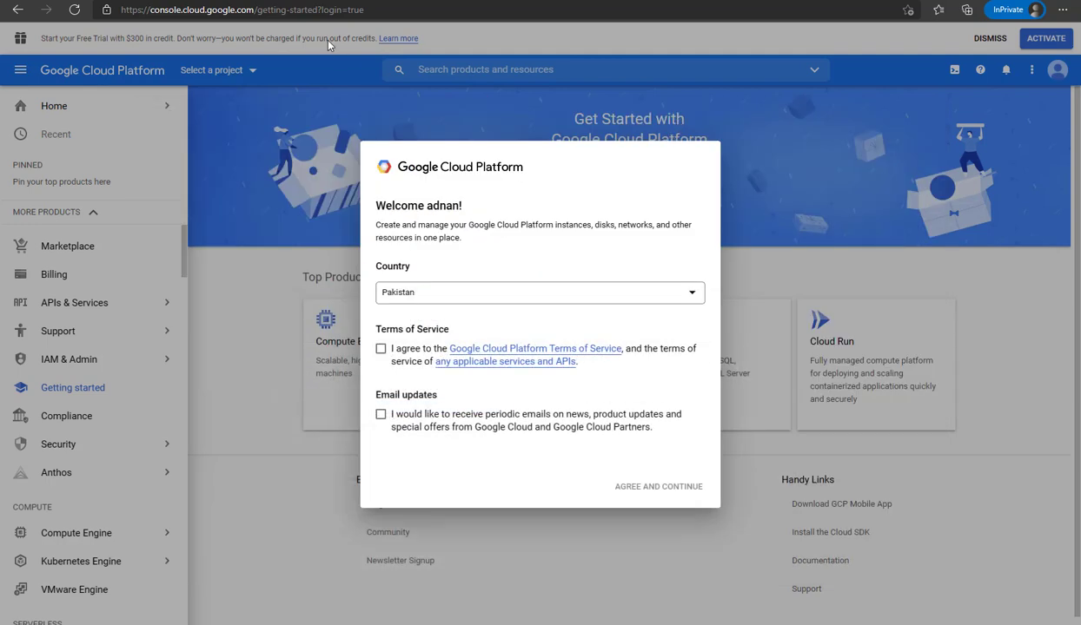
drag(379, 10, 121, 10)
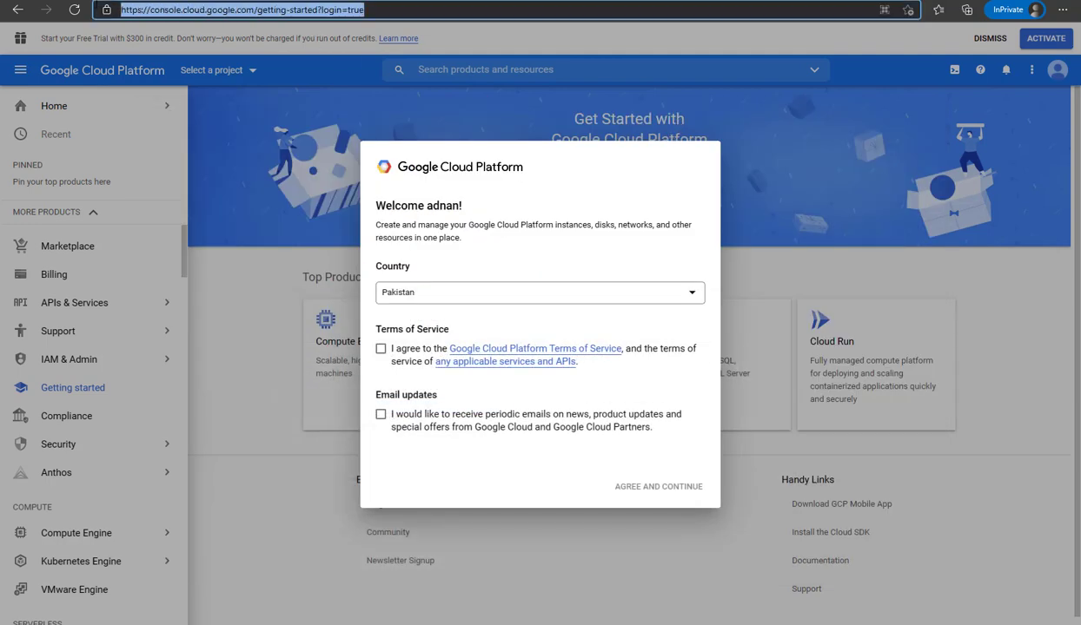
right_click(195, 14)
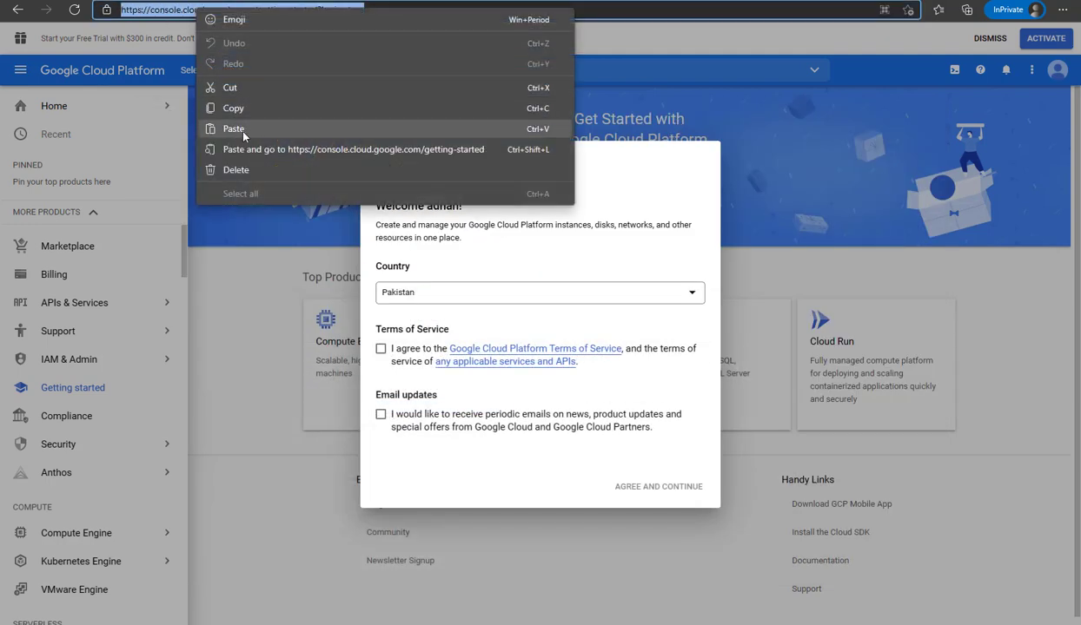
click(630, 27)
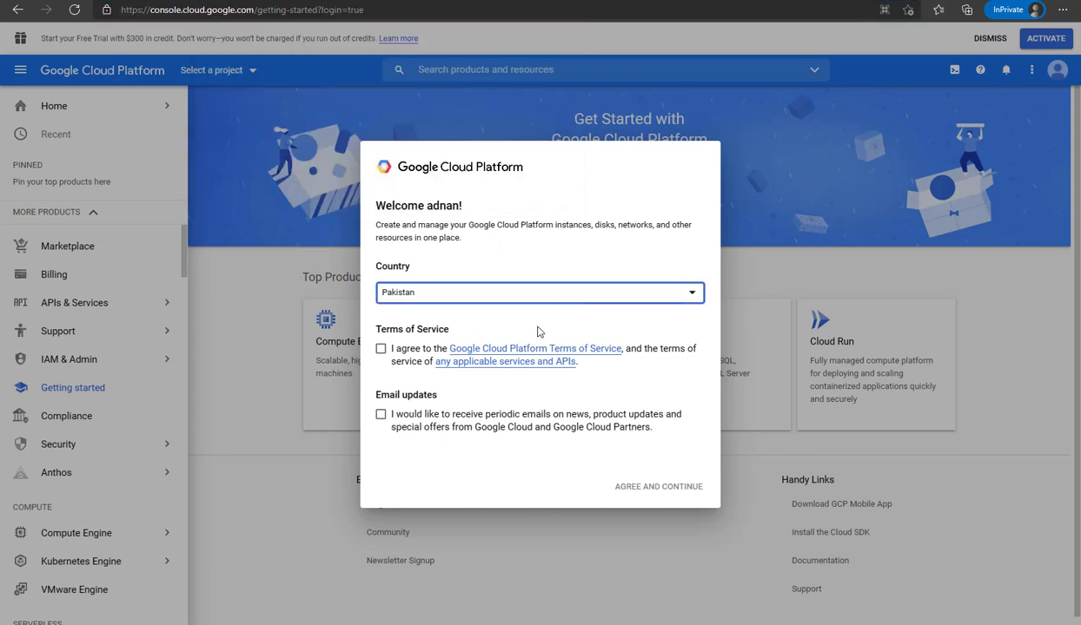
click(381, 348)
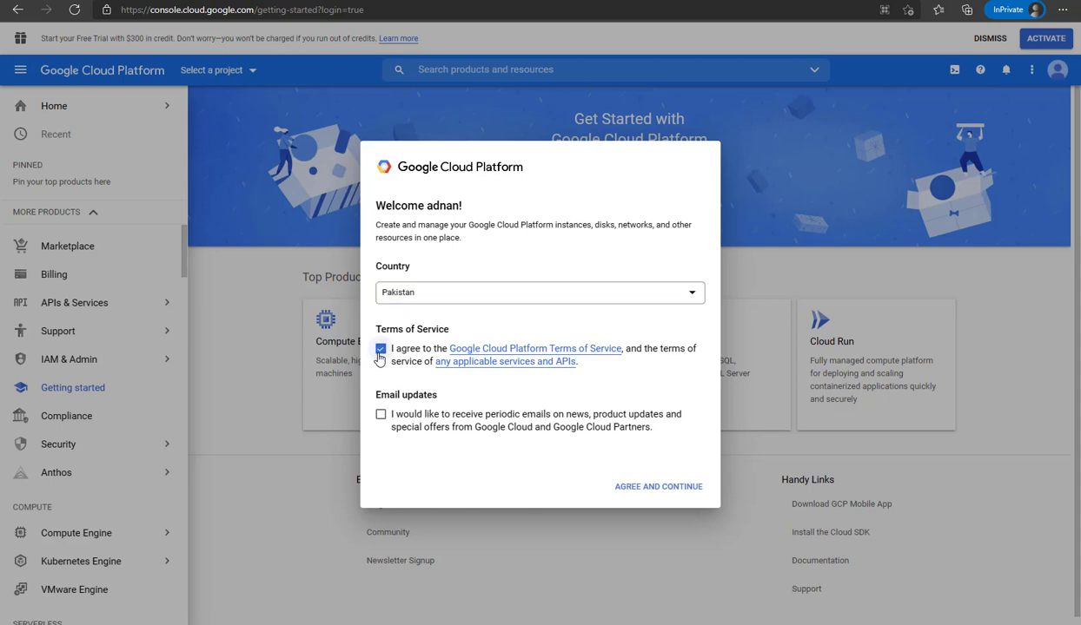
click(671, 491)
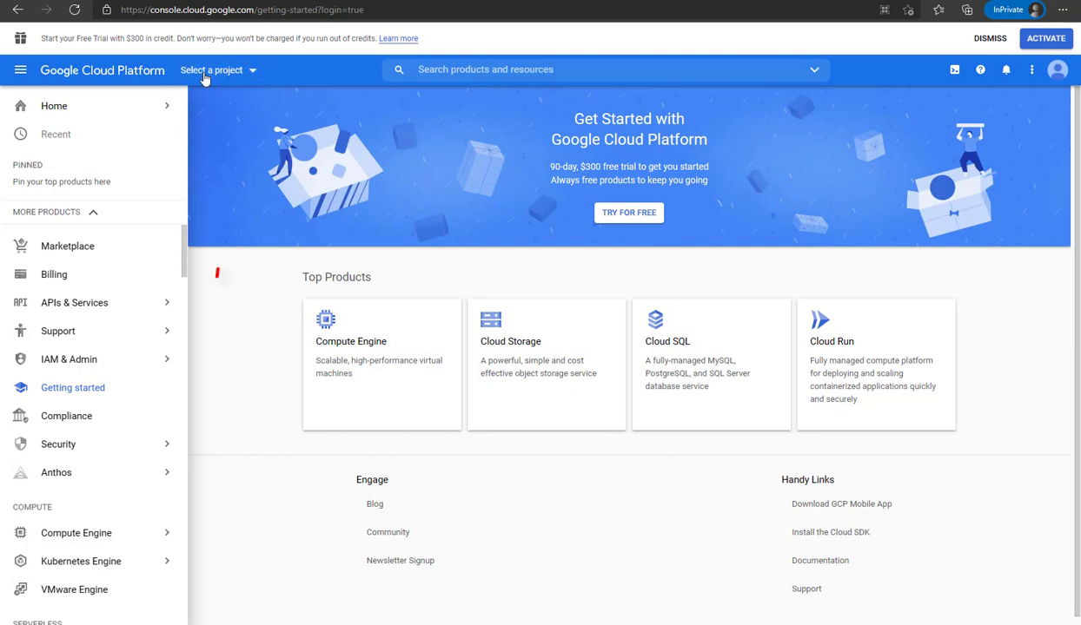
Create a new Cloud project named 'Gmail API for Python Bot'
click(253, 73)
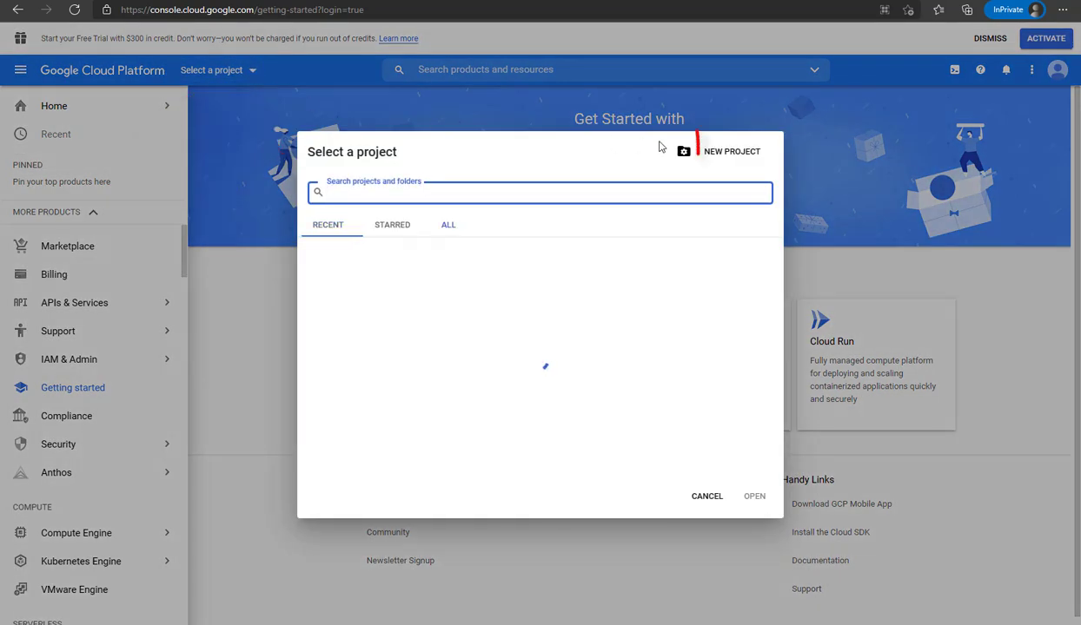
click(732, 153)
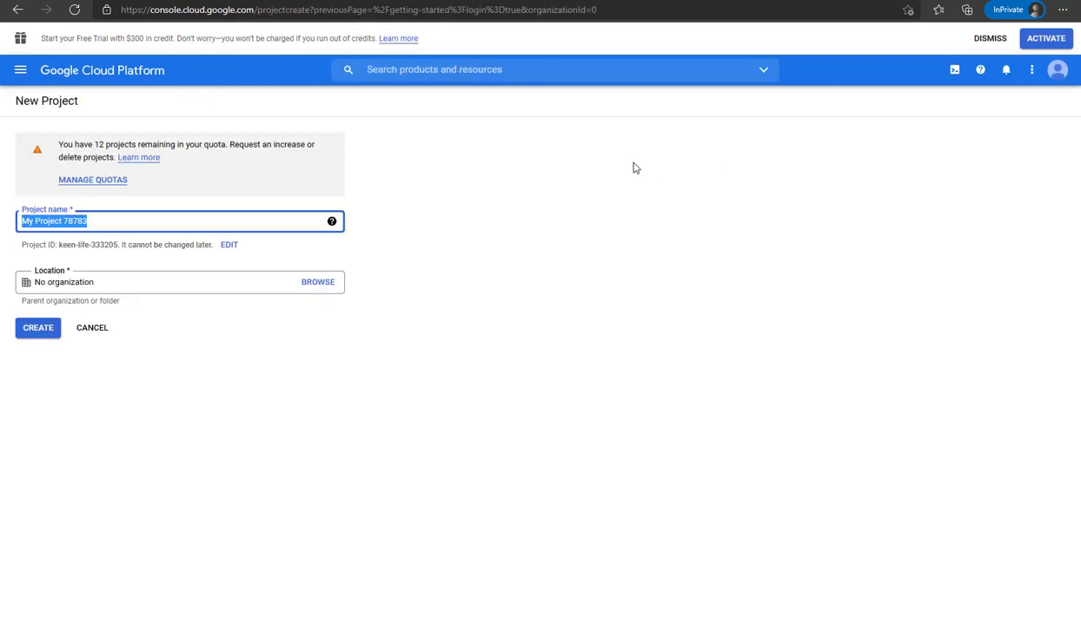
text(Gmail AP)
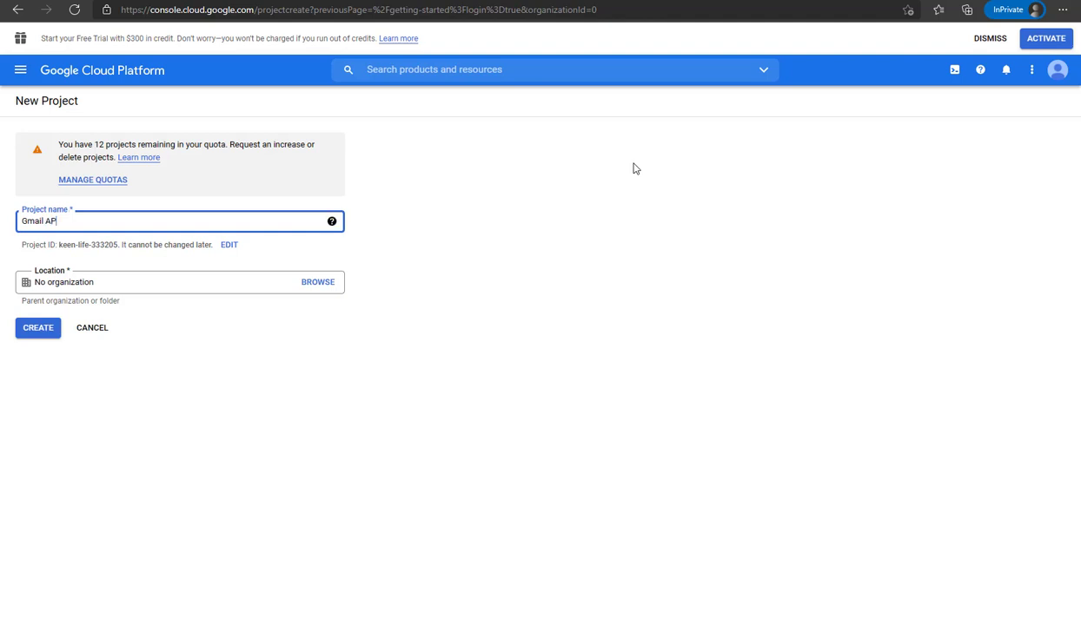
text(I )
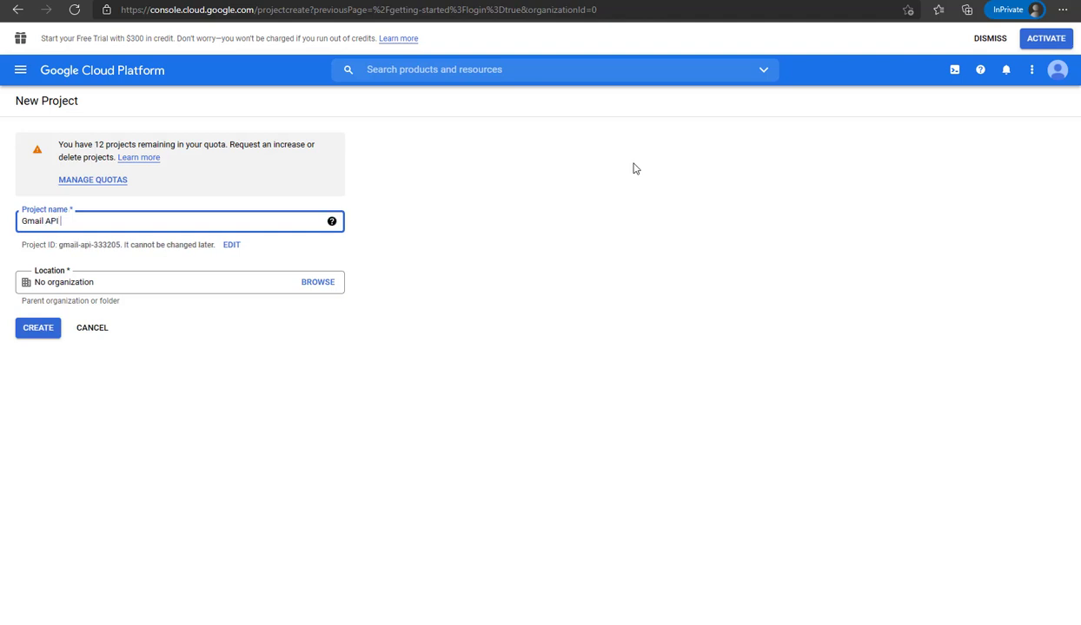
text(for Pyt)
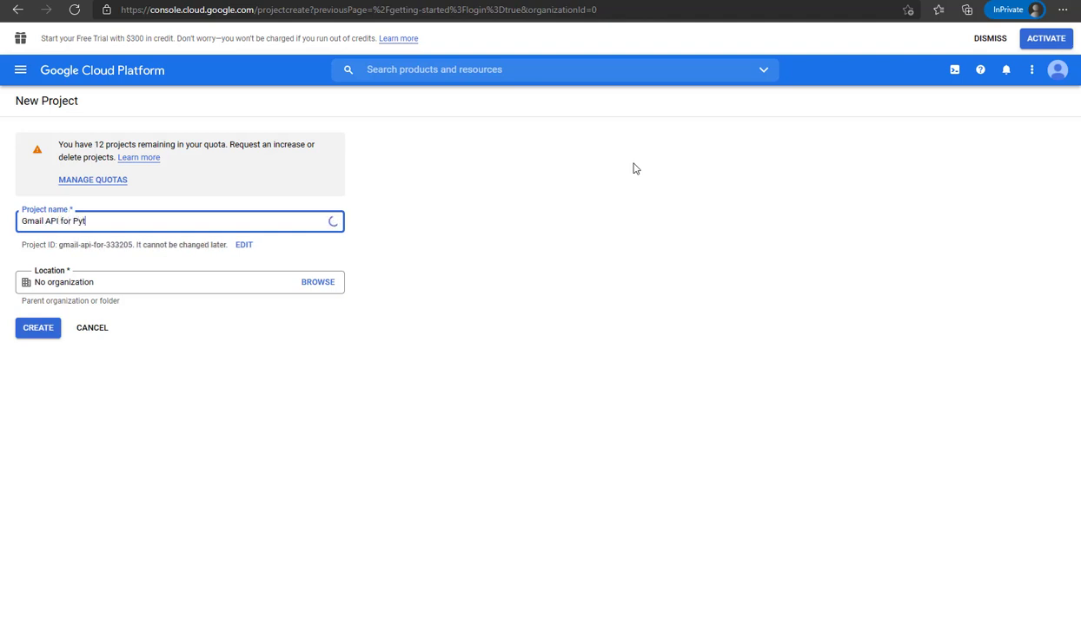
text(hon Bot)
drag(125, 226, 22, 225)
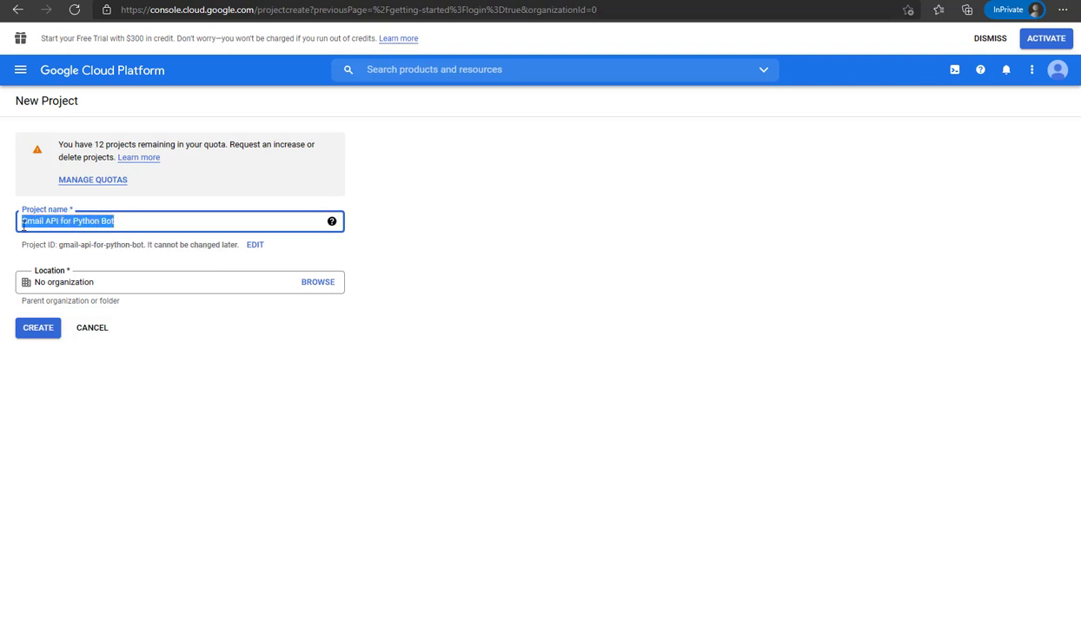
click(152, 314)
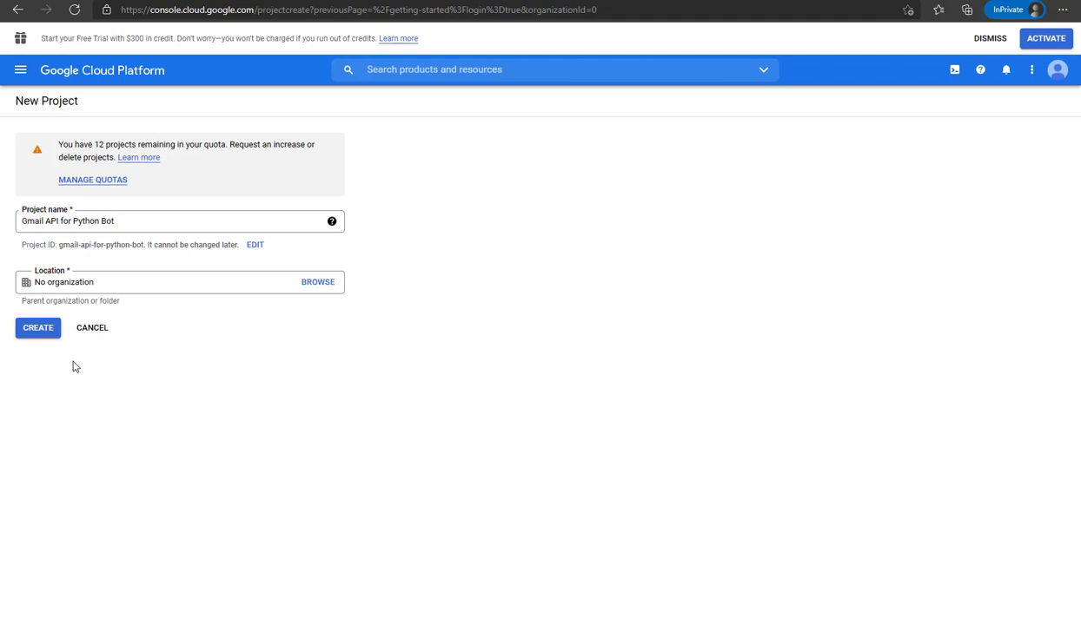
click(39, 329)
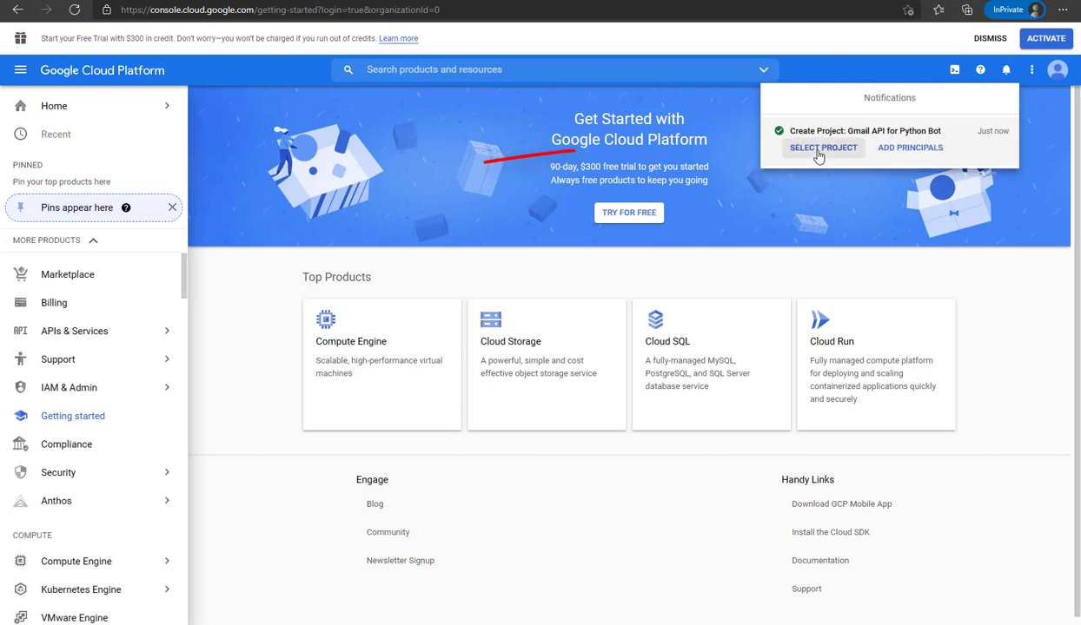
Switch to the Gmail API for Python Bot project and go to APIs & Services > Library
click(817, 149)
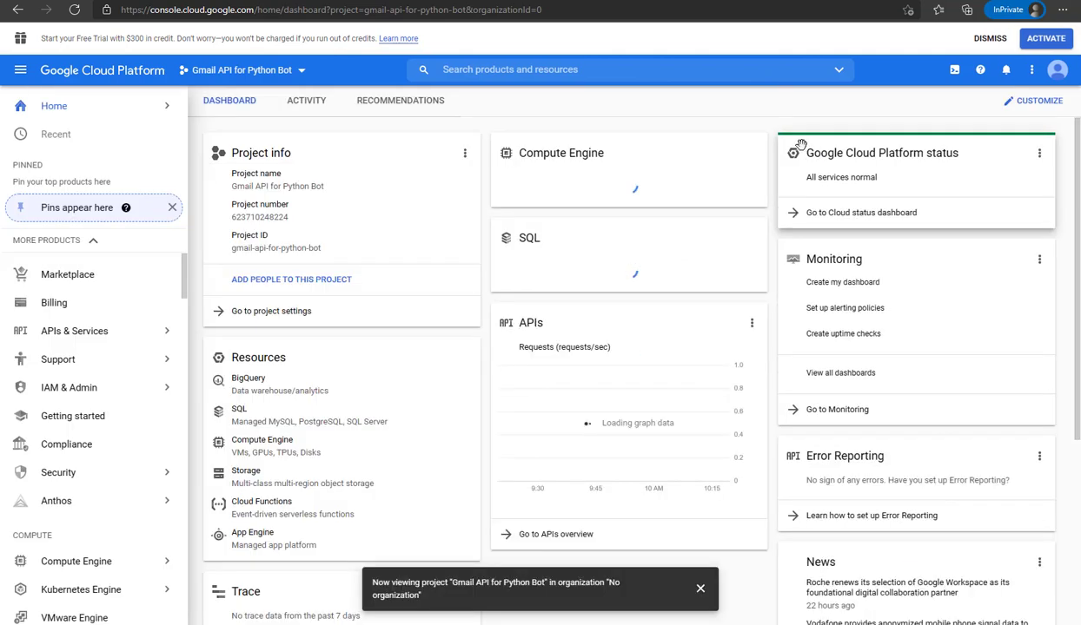
click(20, 72)
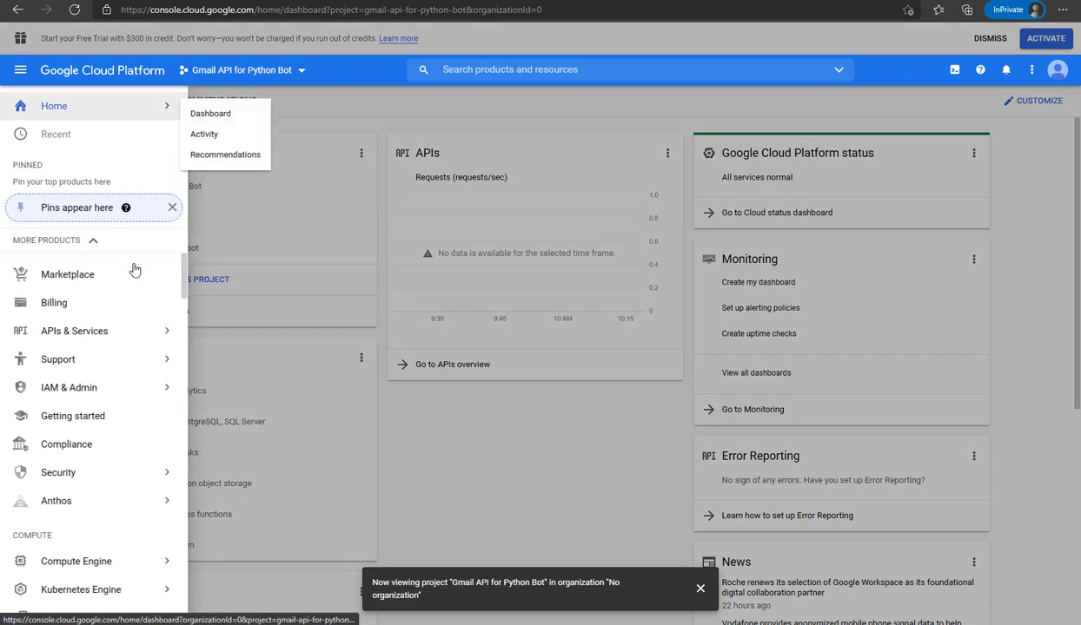
mouse_move(54, 333)
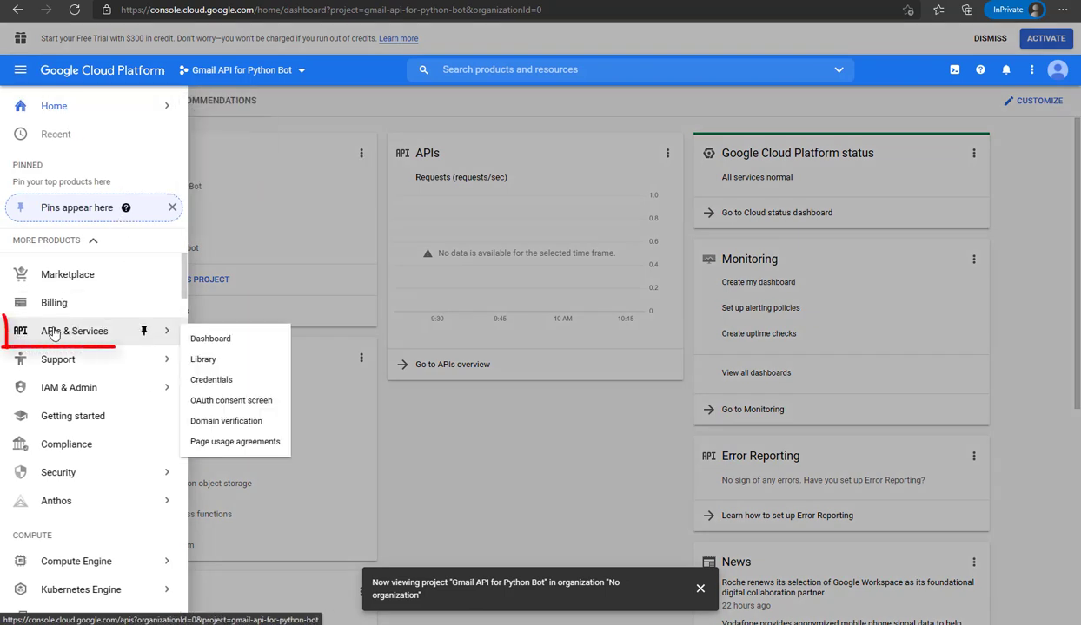
click(205, 362)
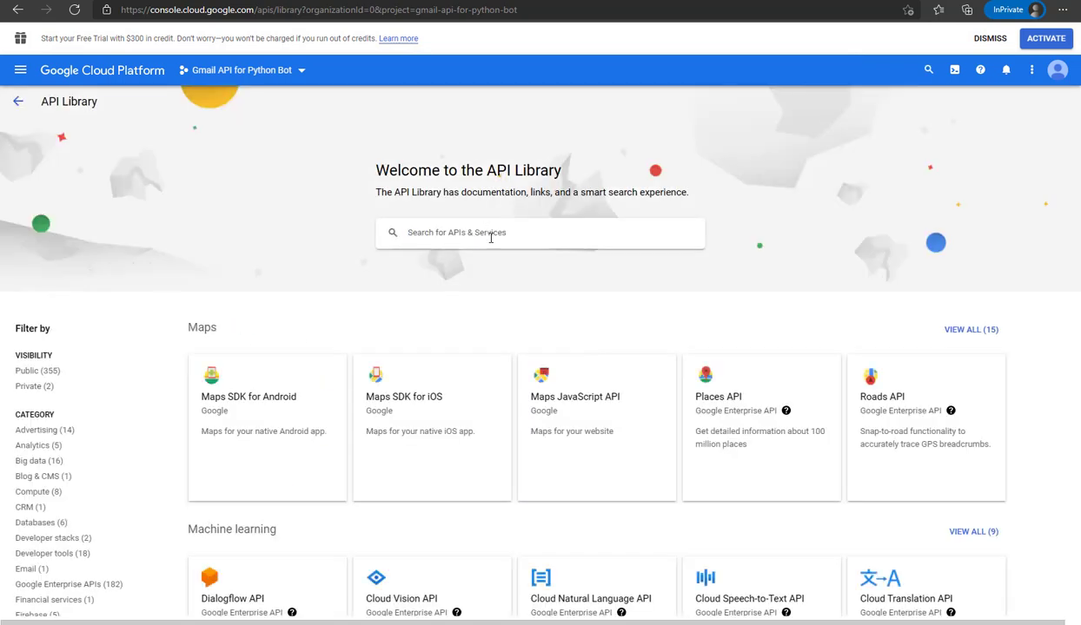
Search the library for 'gmail api', open the Gmail API and enable it
click(491, 237)
text(gmail api)
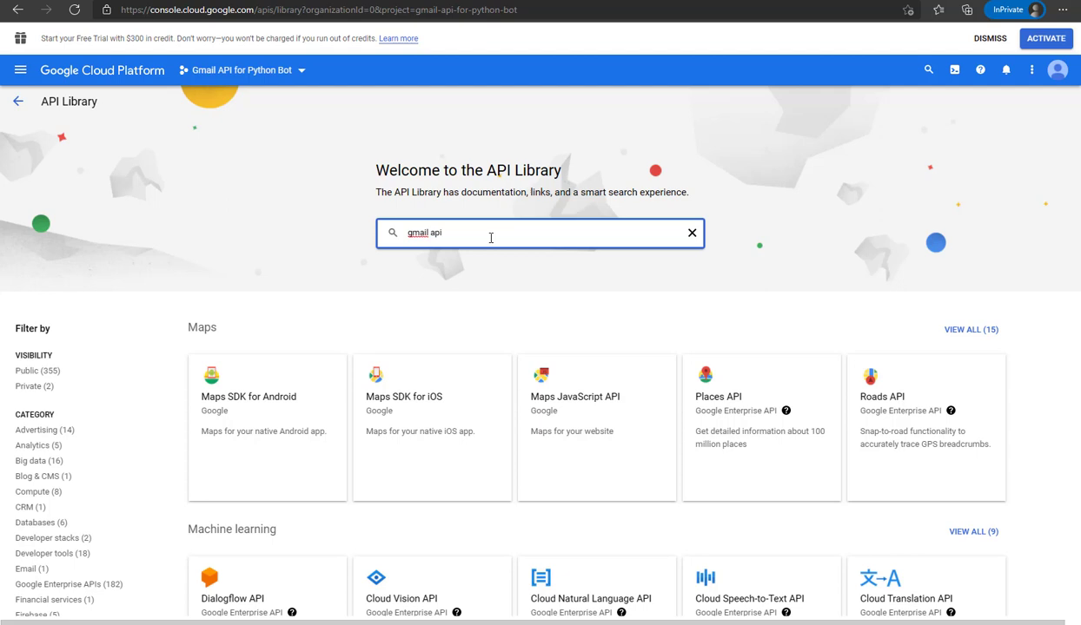
key(Return)
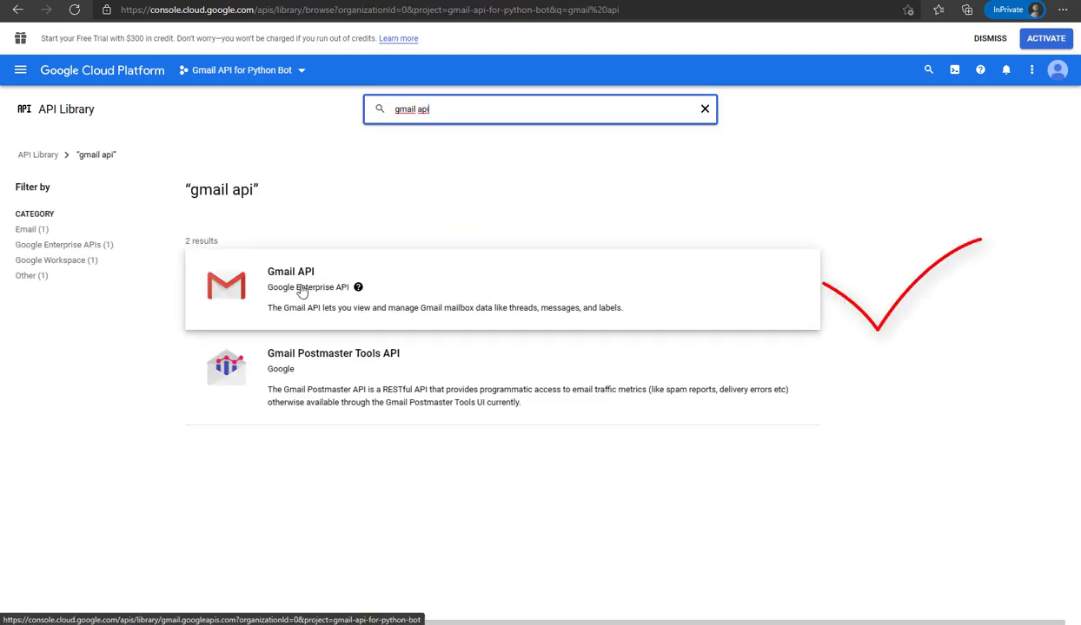
click(466, 286)
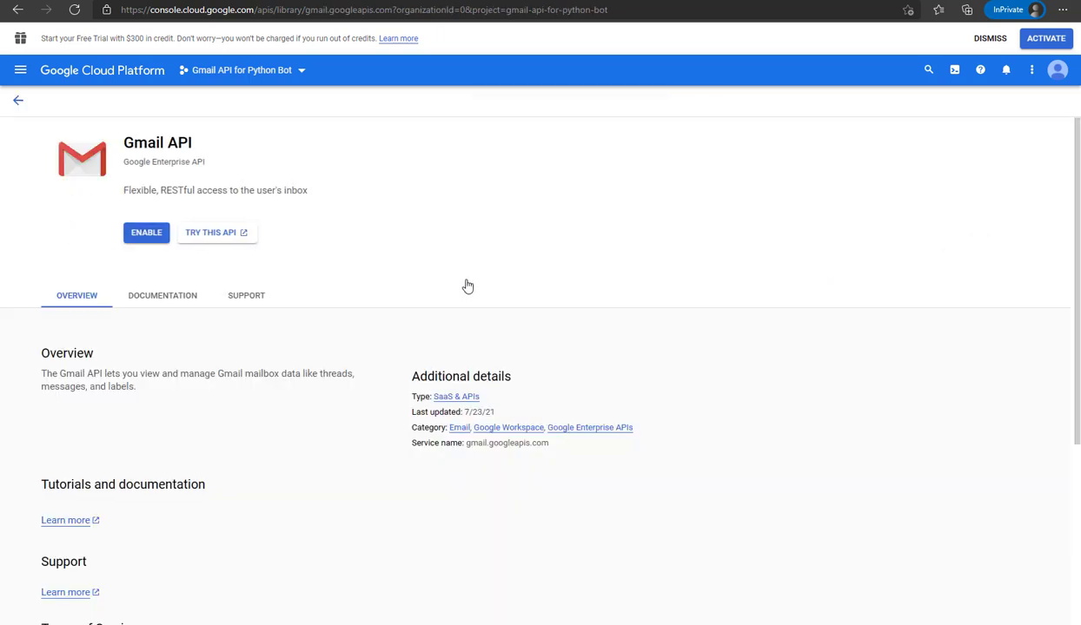
click(144, 237)
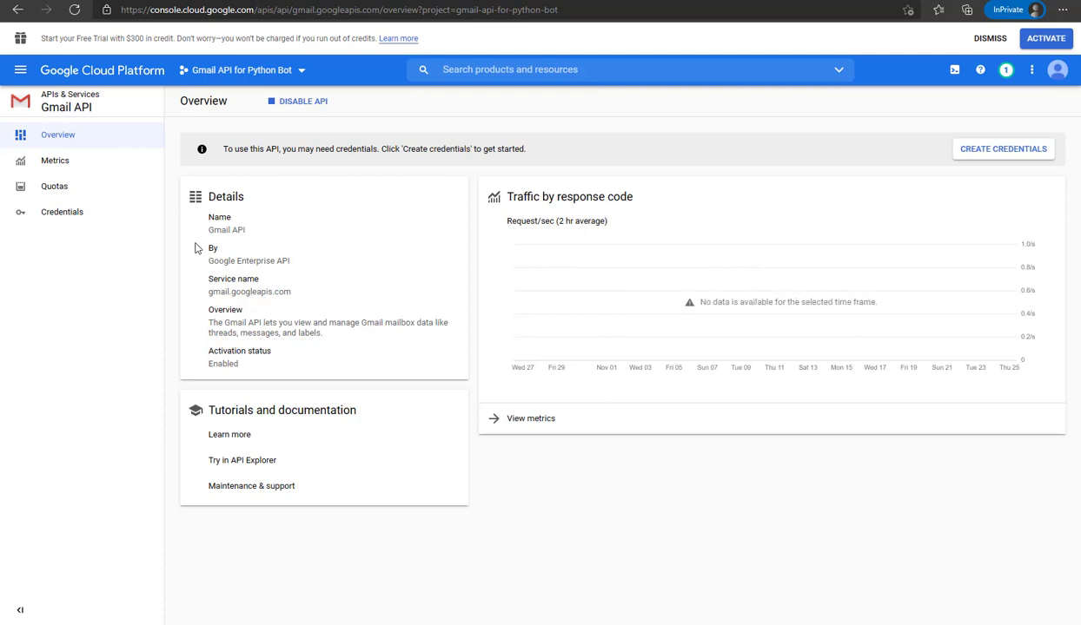
Review notes steps 2 and 3 on the Gmail API library and OAuth consent screen, then minimize Notepad
click(21, 70)
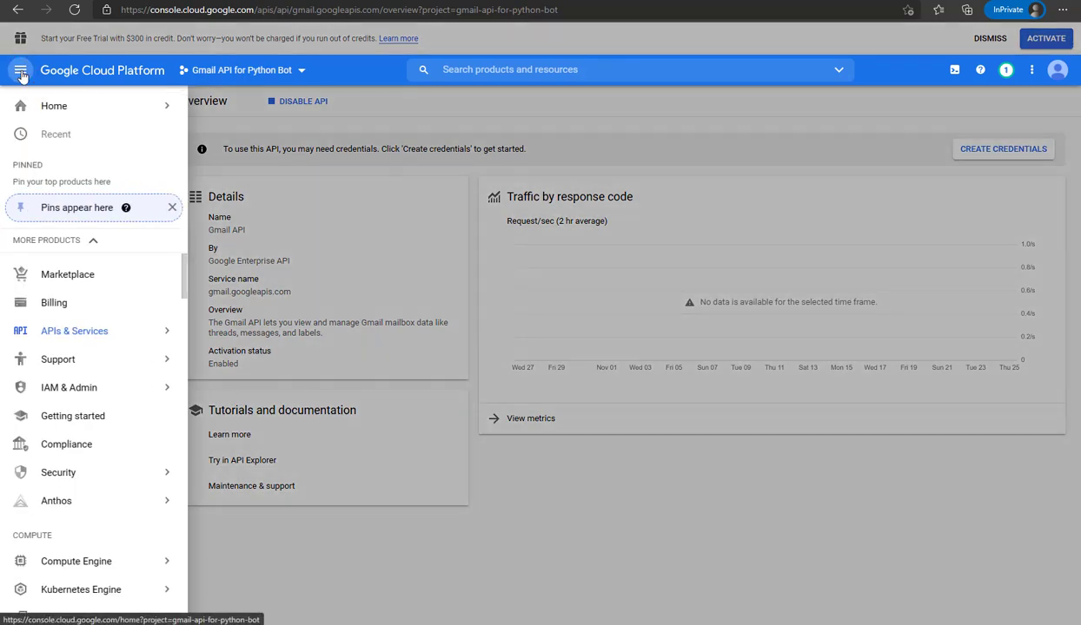
mouse_move(164, 336)
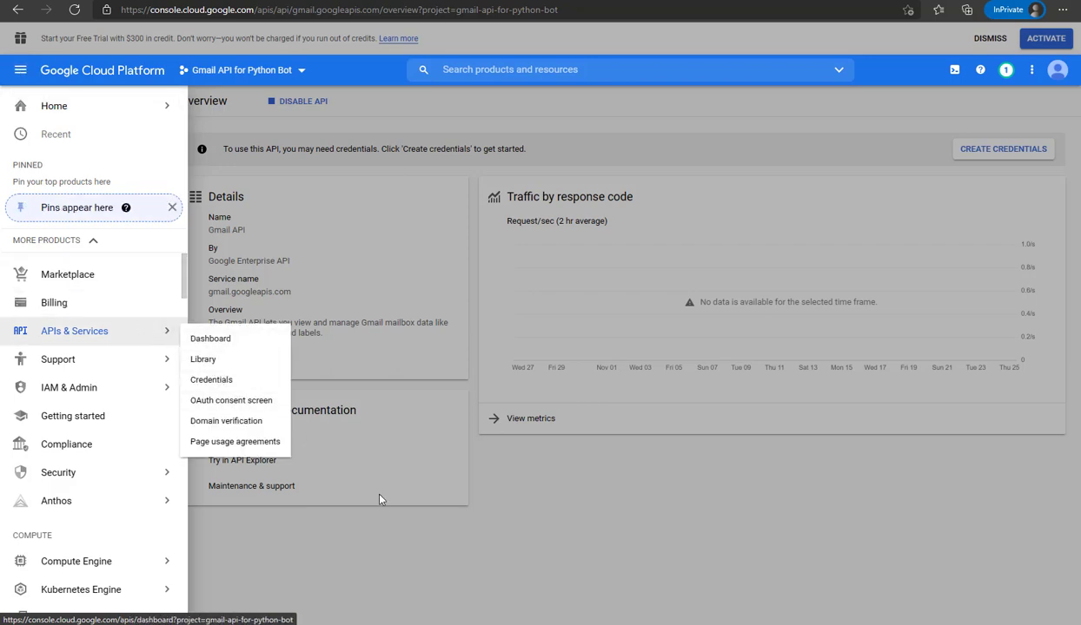
key(alt+Tab)
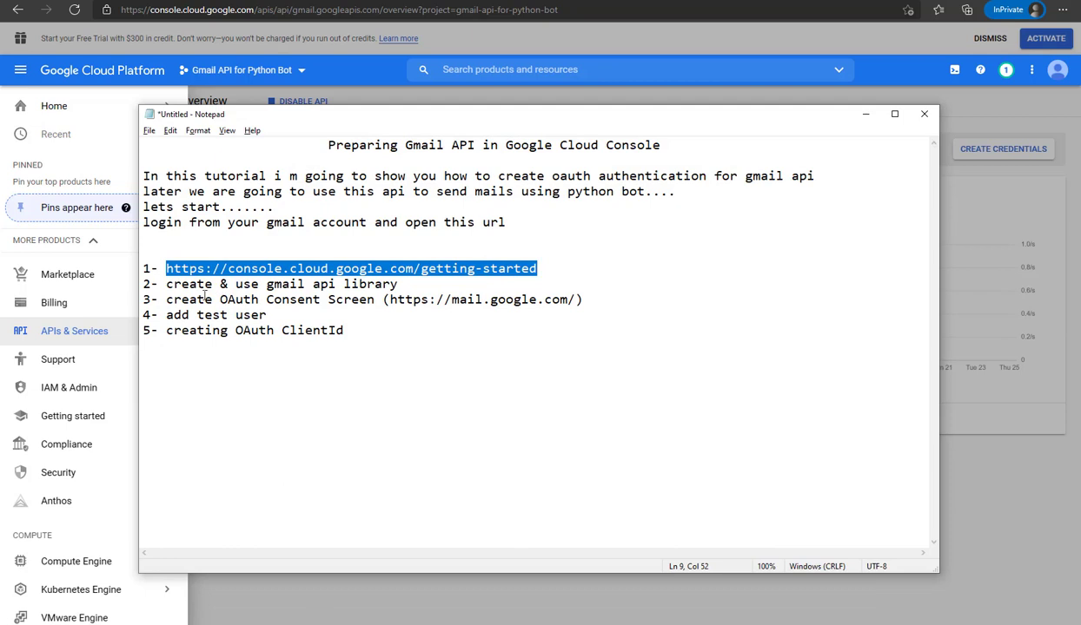
drag(168, 284, 399, 285)
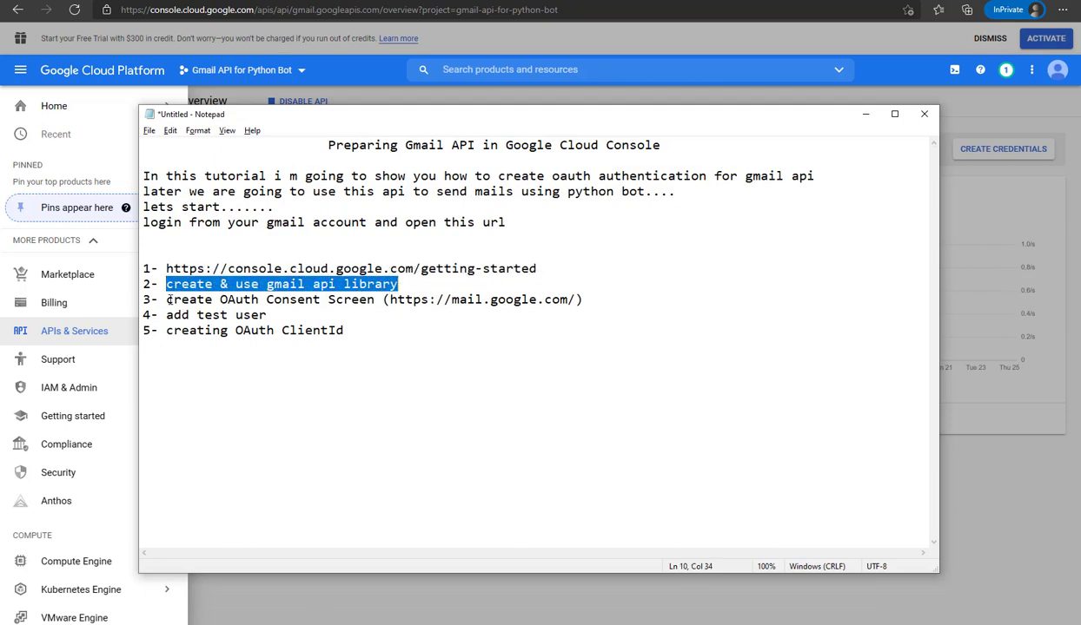
drag(168, 300, 587, 301)
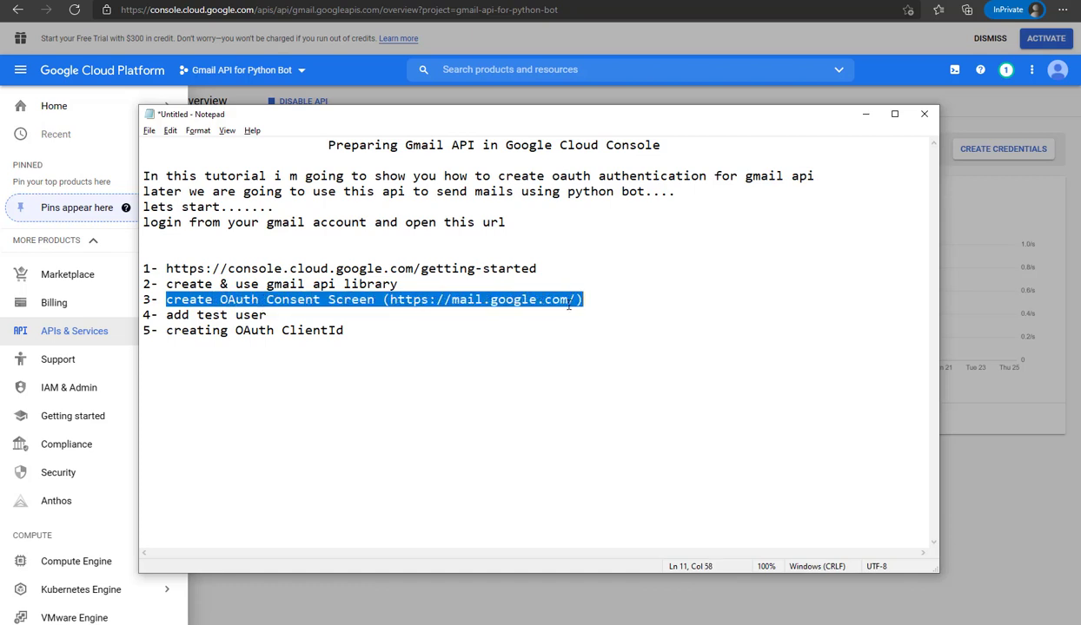
click(865, 114)
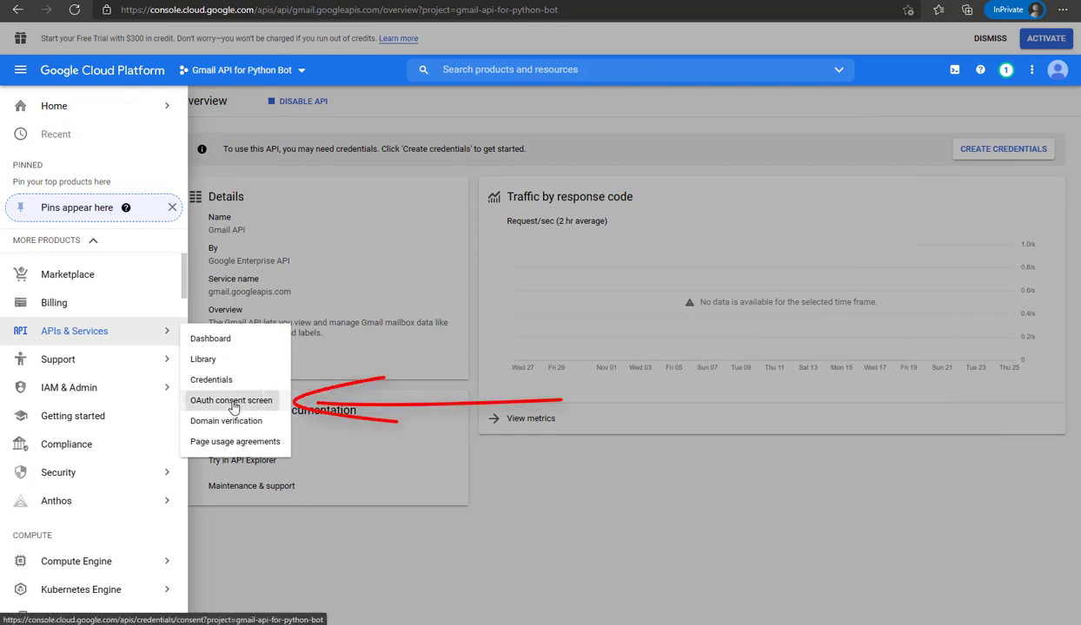
Create an OAuth consent screen registration with External user type
click(233, 406)
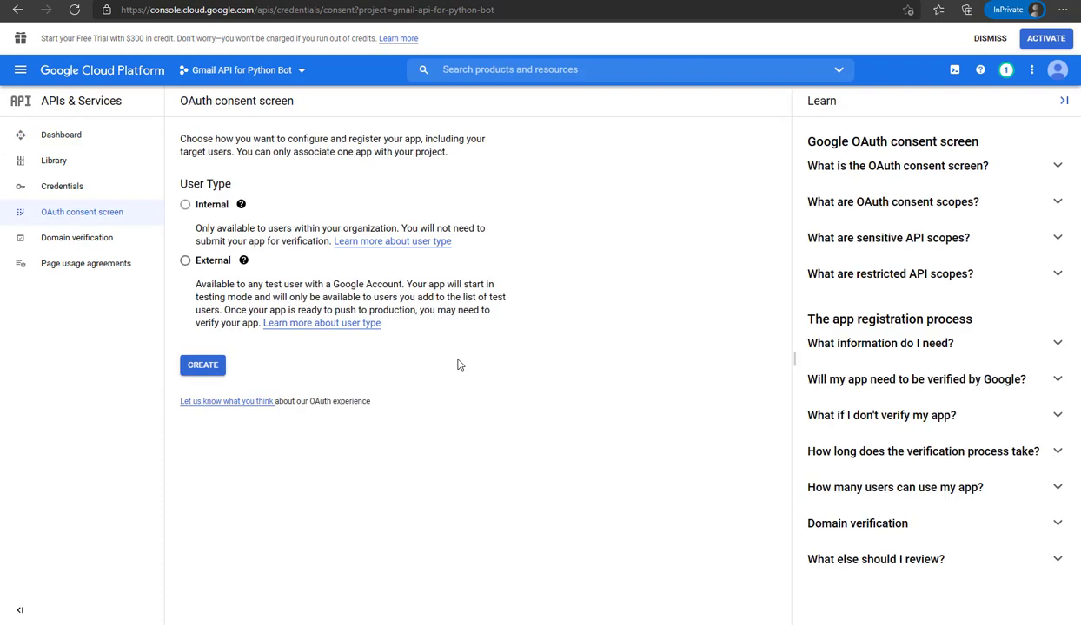
click(185, 263)
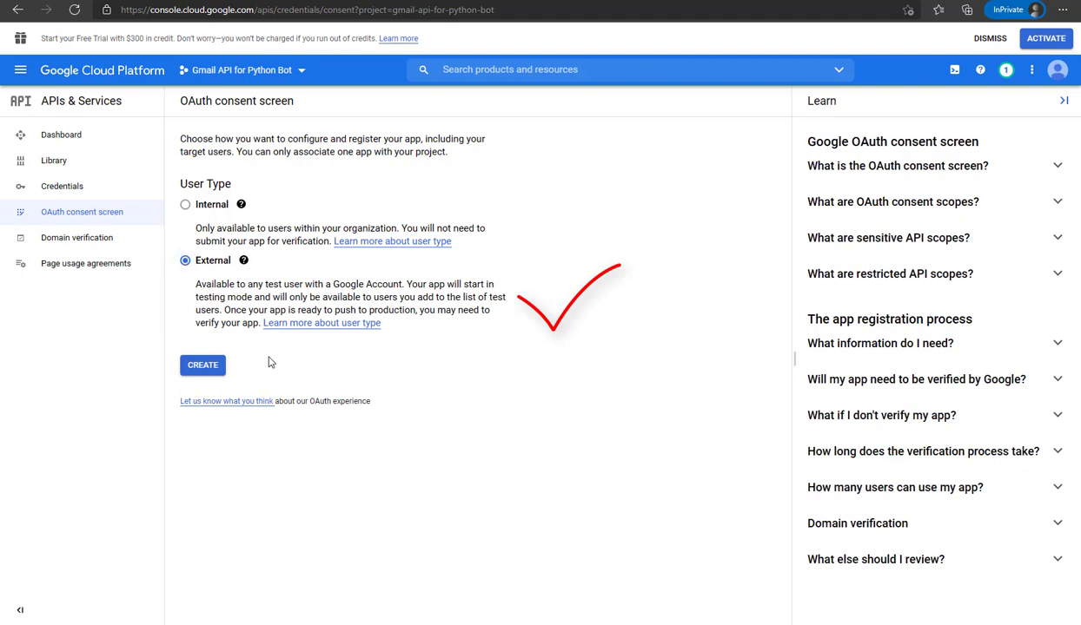
click(201, 369)
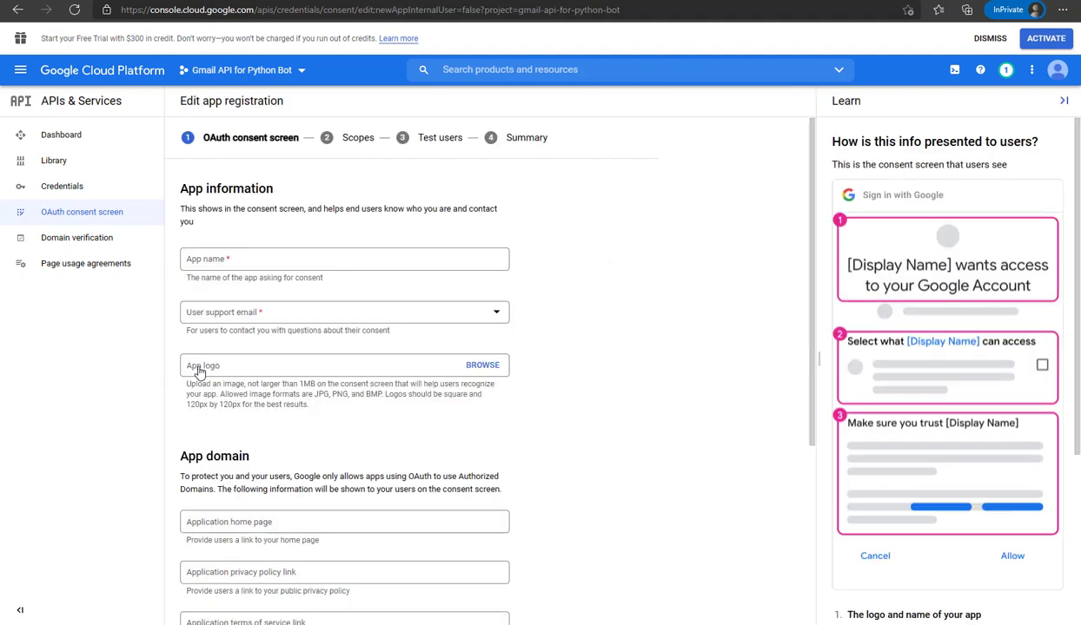
Name the app Gmail Python Bot and choose your account as user support email
click(282, 259)
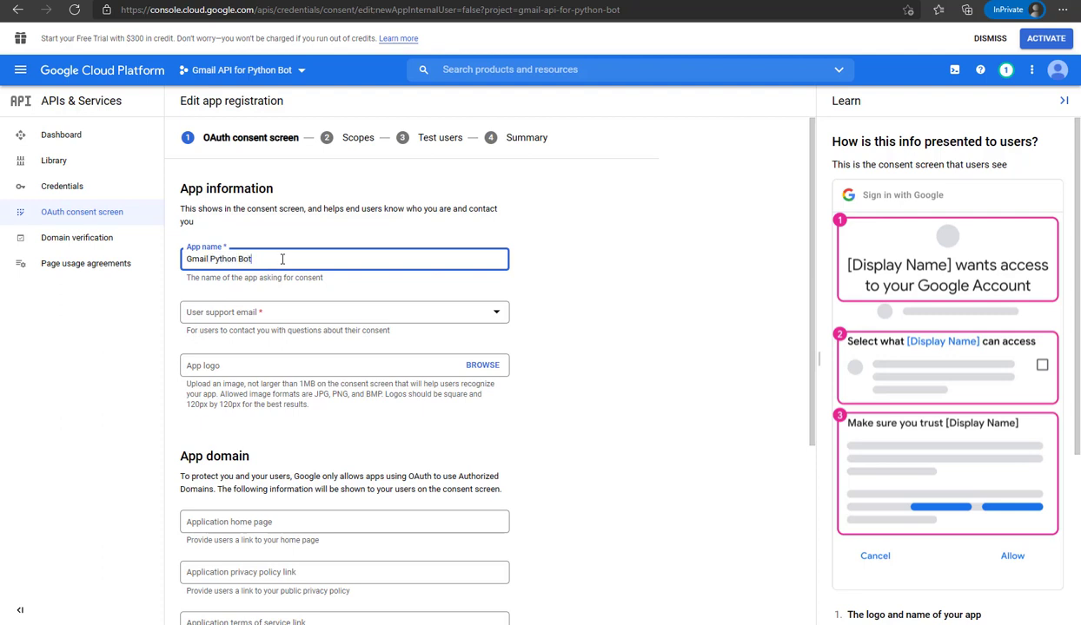
click(275, 318)
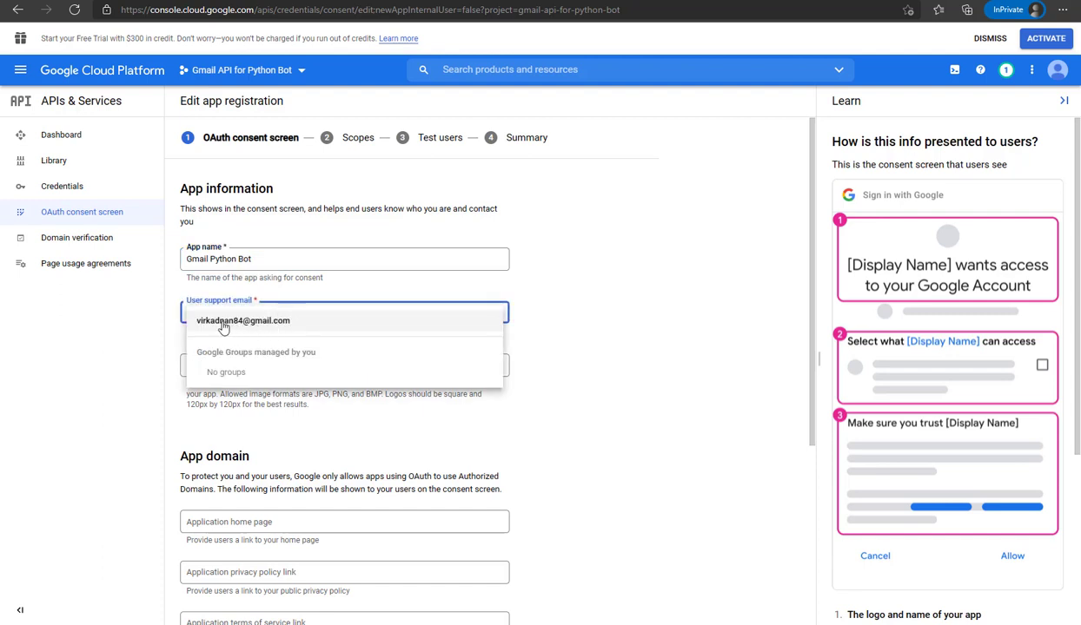
click(250, 321)
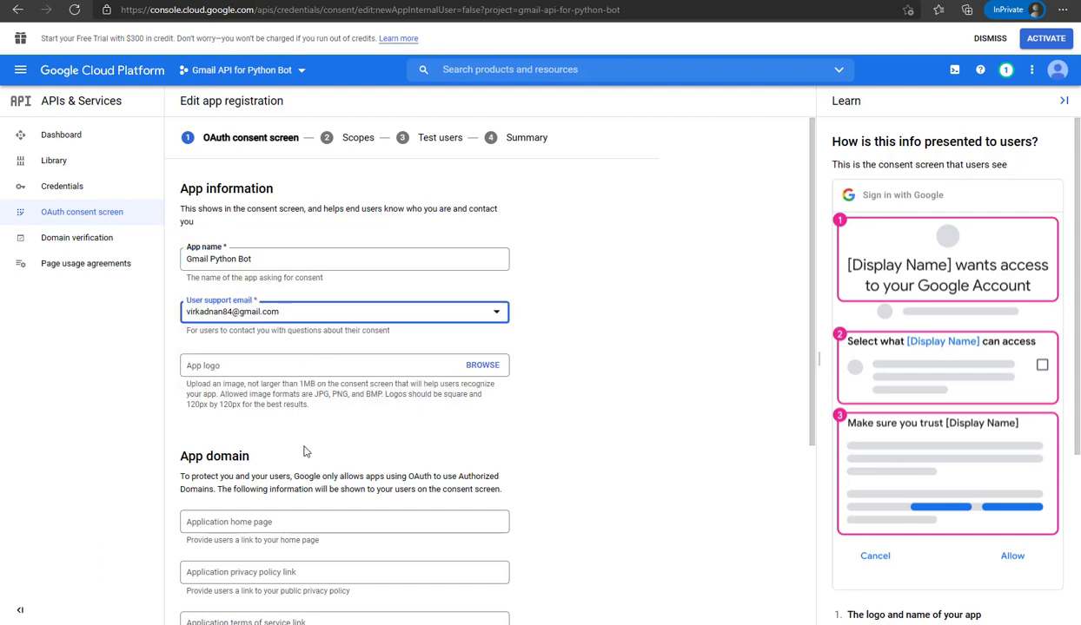
scroll(277, 391, down, 2)
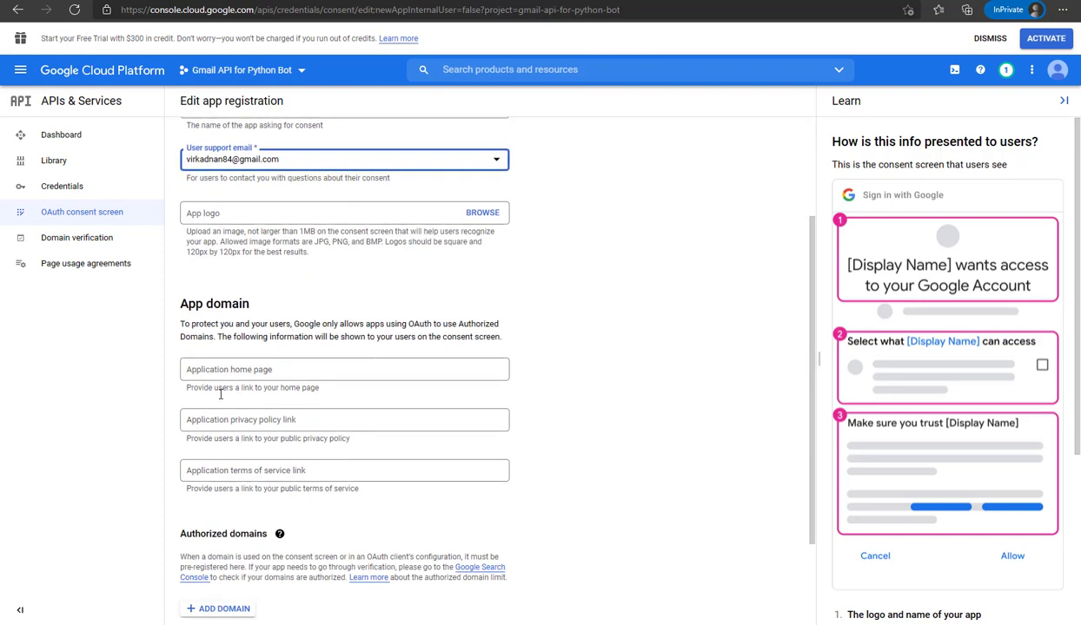
scroll(293, 391, down, 2)
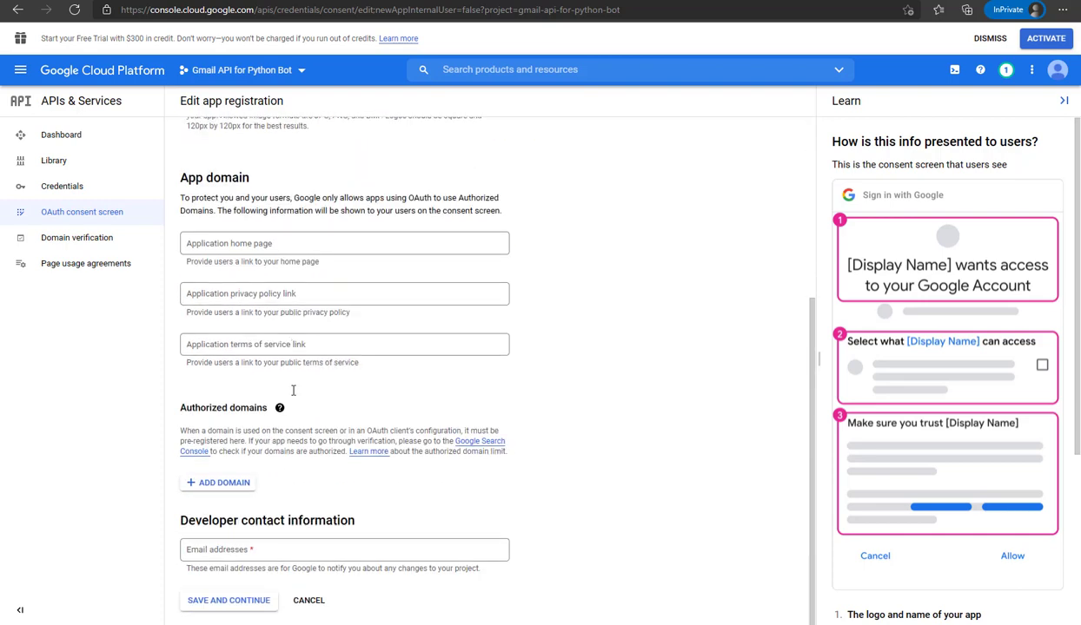
Paste in the developer contact email and save the app information
click(296, 550)
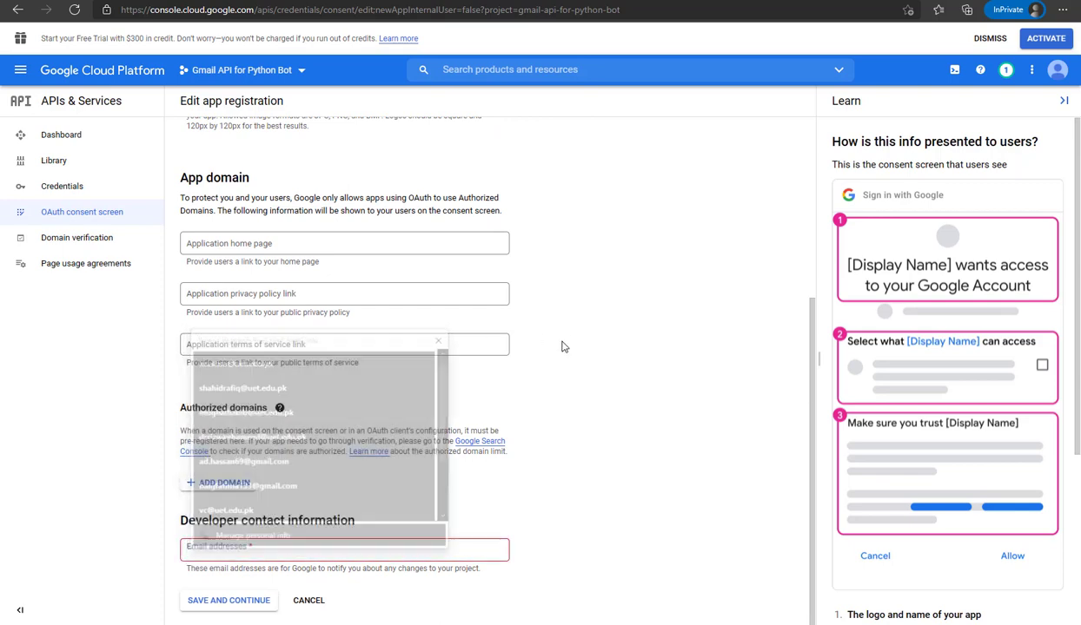
scroll(380, 306, up, 4)
drag(282, 263, 185, 266)
key(ctrl+c)
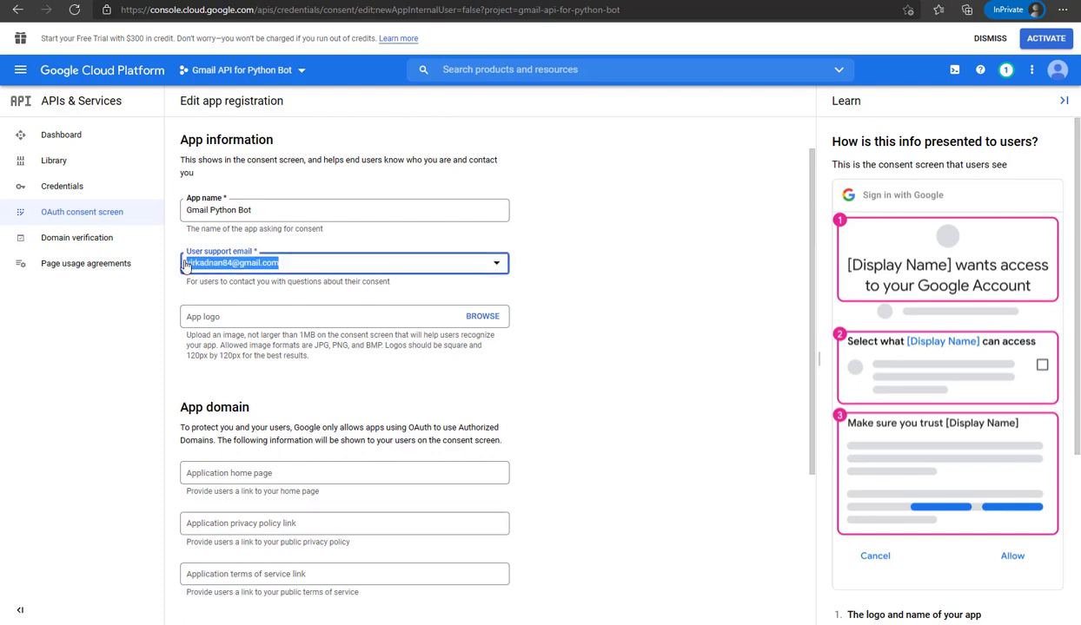
click(185, 267)
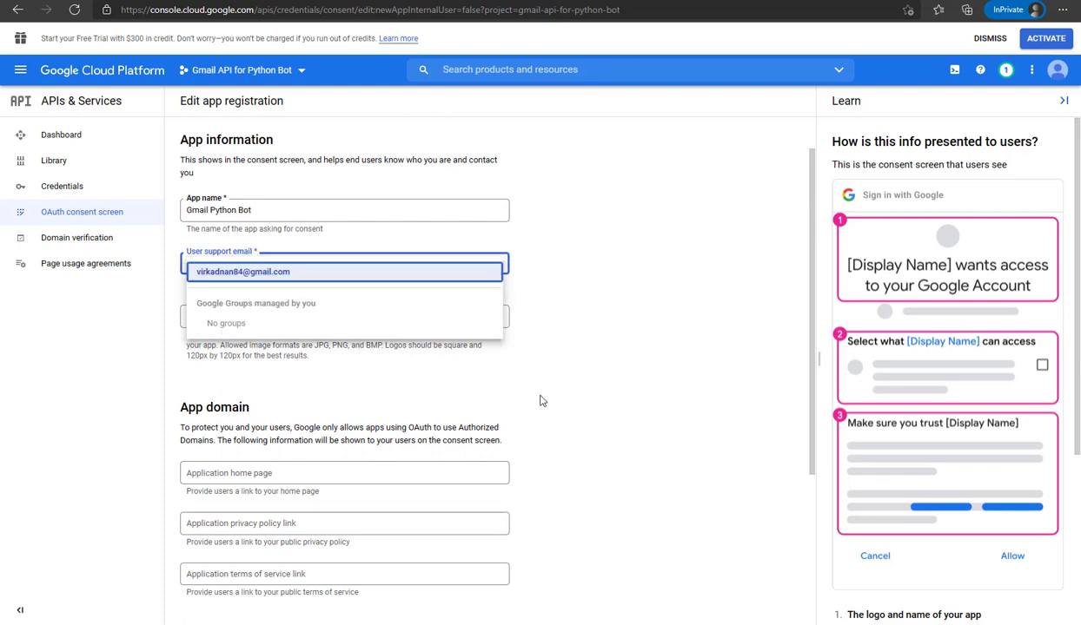
click(587, 396)
scroll(587, 396, down, 3)
click(293, 545)
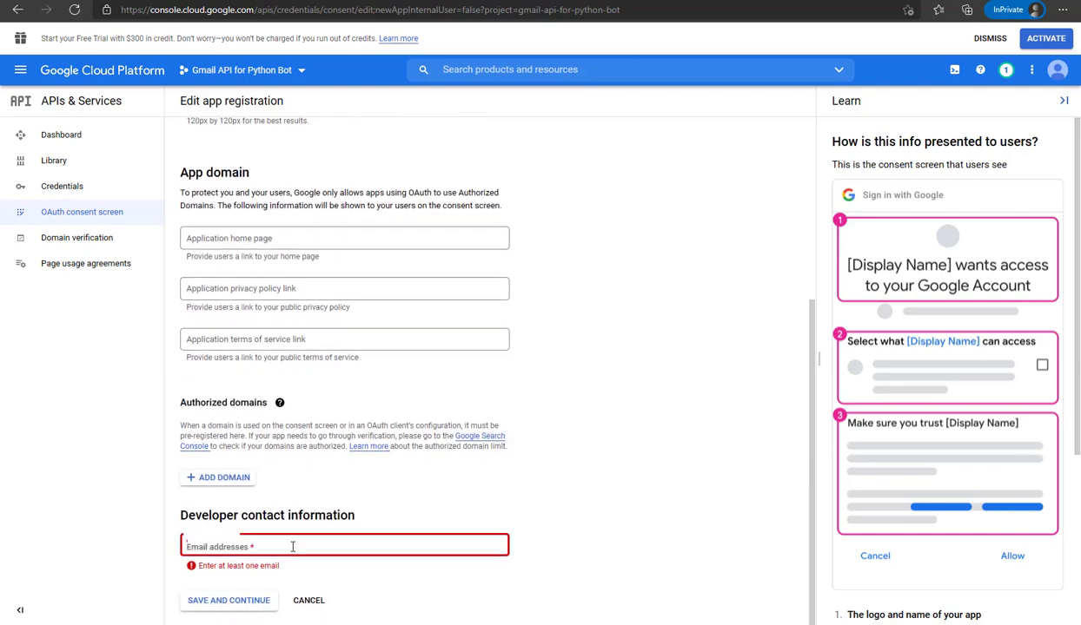
key(ctrl+v)
click(521, 485)
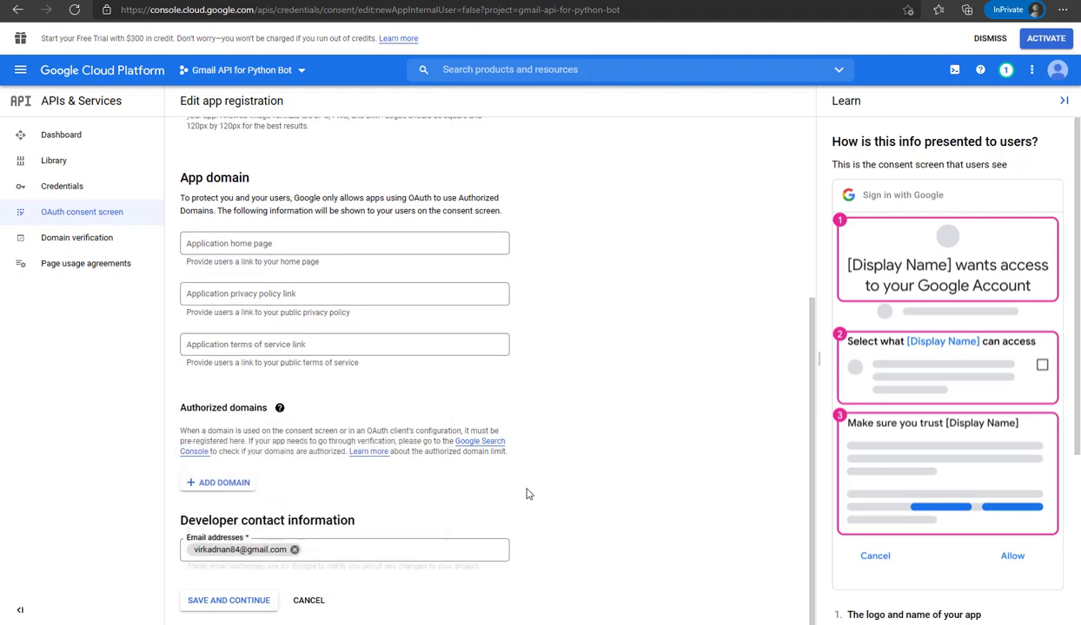
click(243, 607)
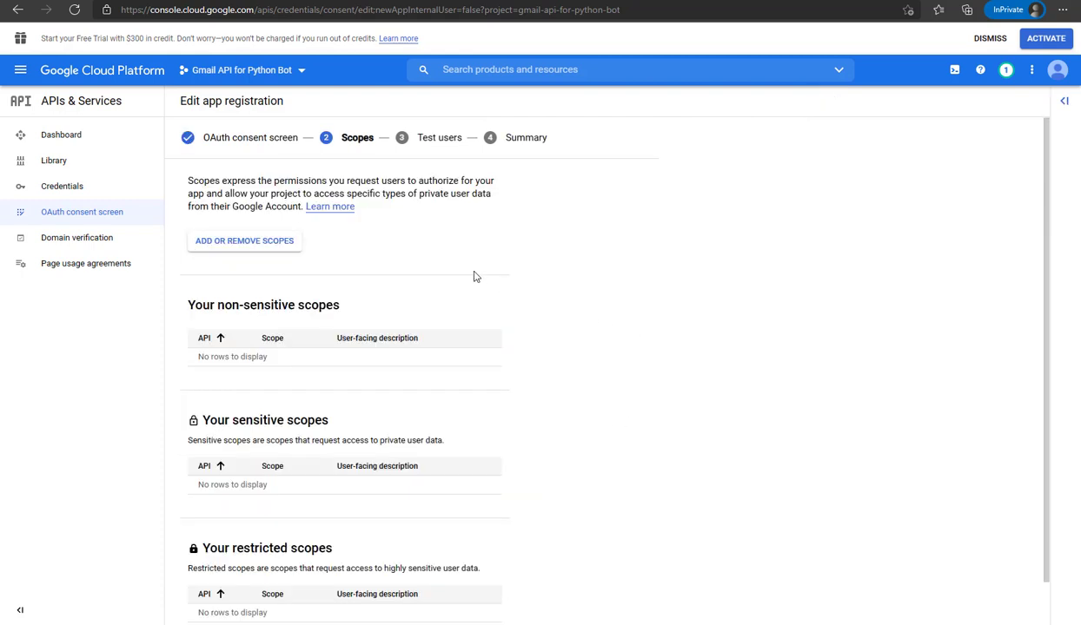
click(232, 247)
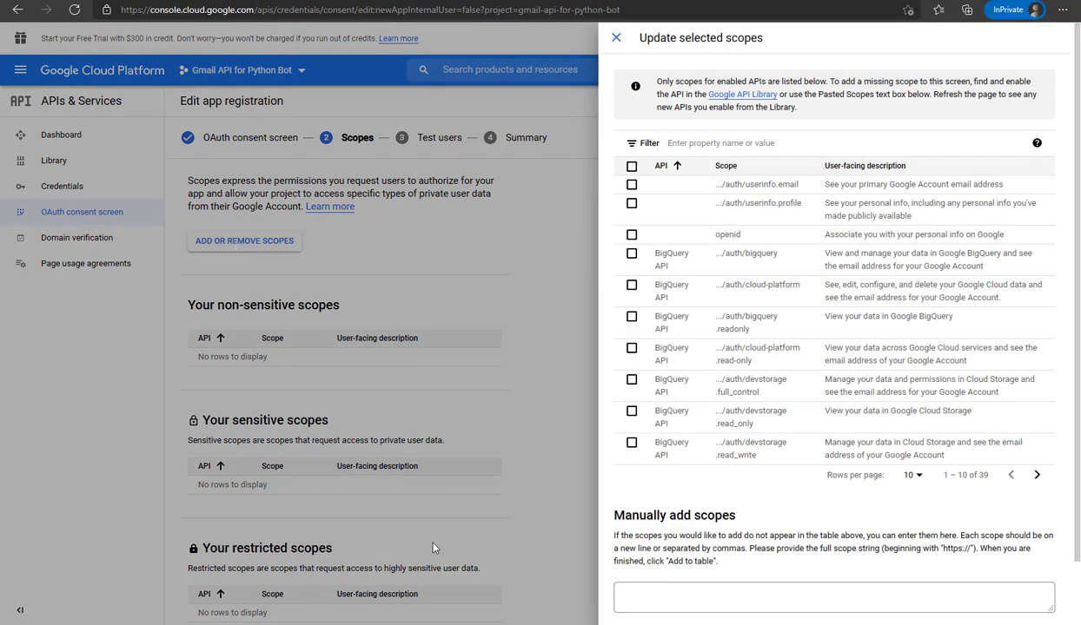
key(alt+Tab)
click(422, 340)
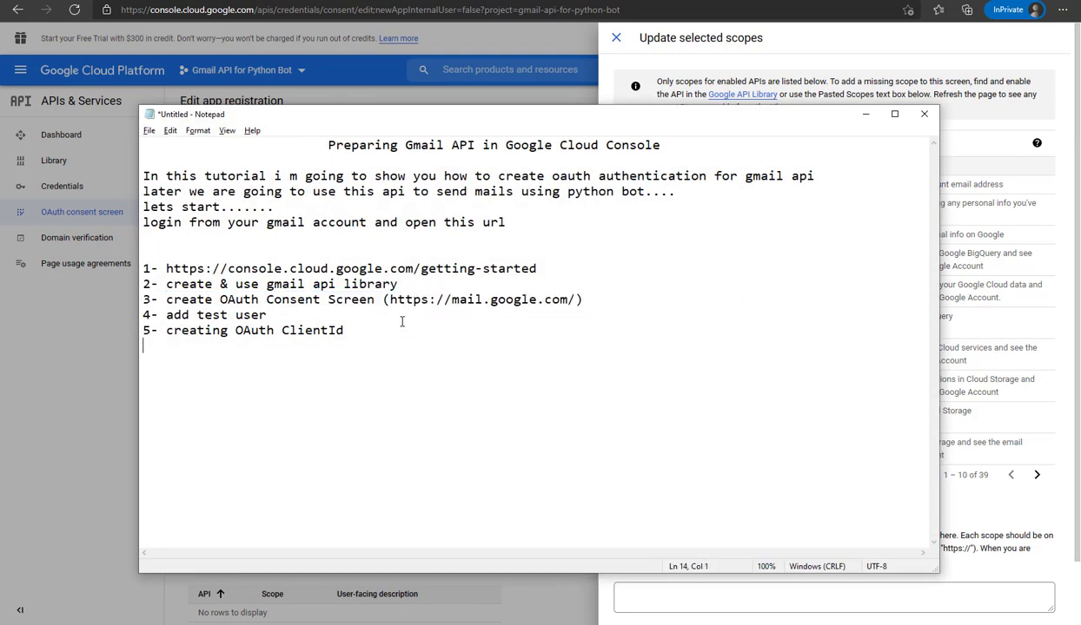
drag(390, 299, 574, 300)
right_click(540, 299)
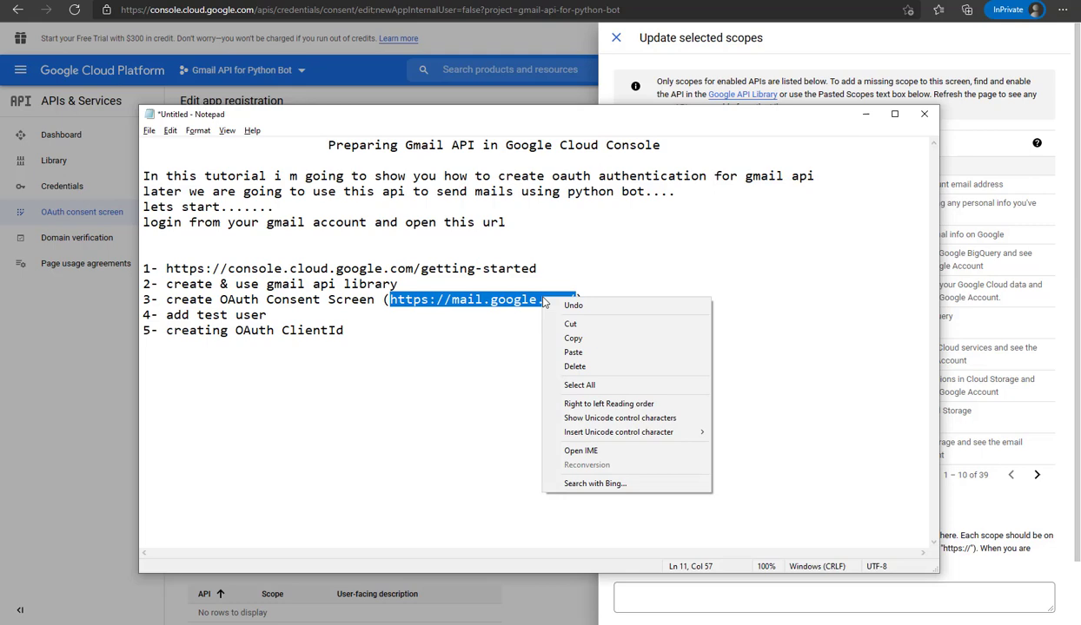
click(573, 339)
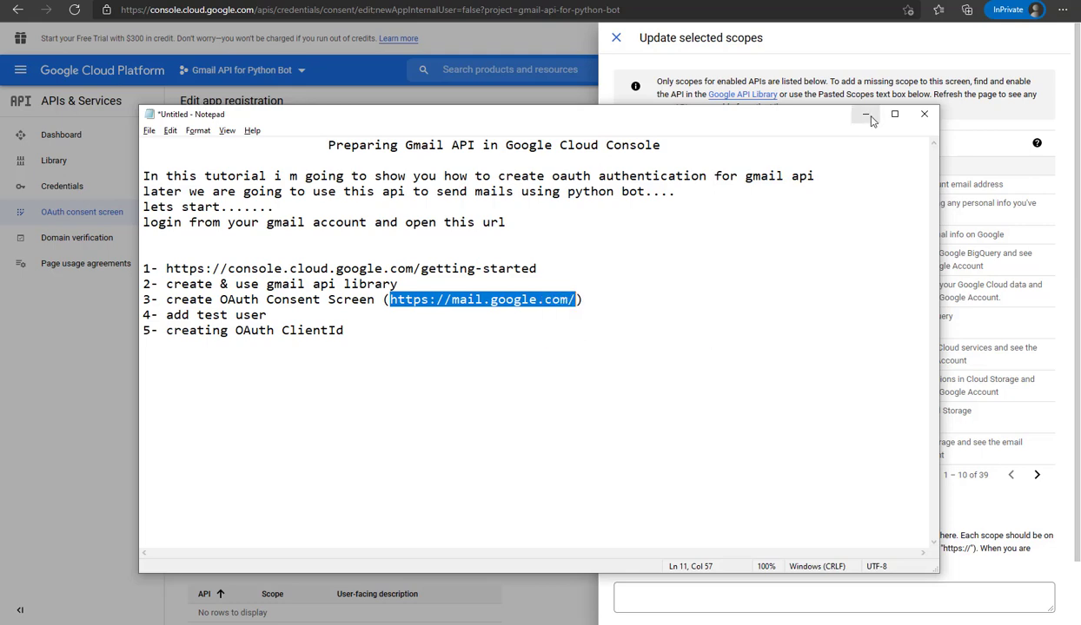
click(863, 114)
click(748, 142)
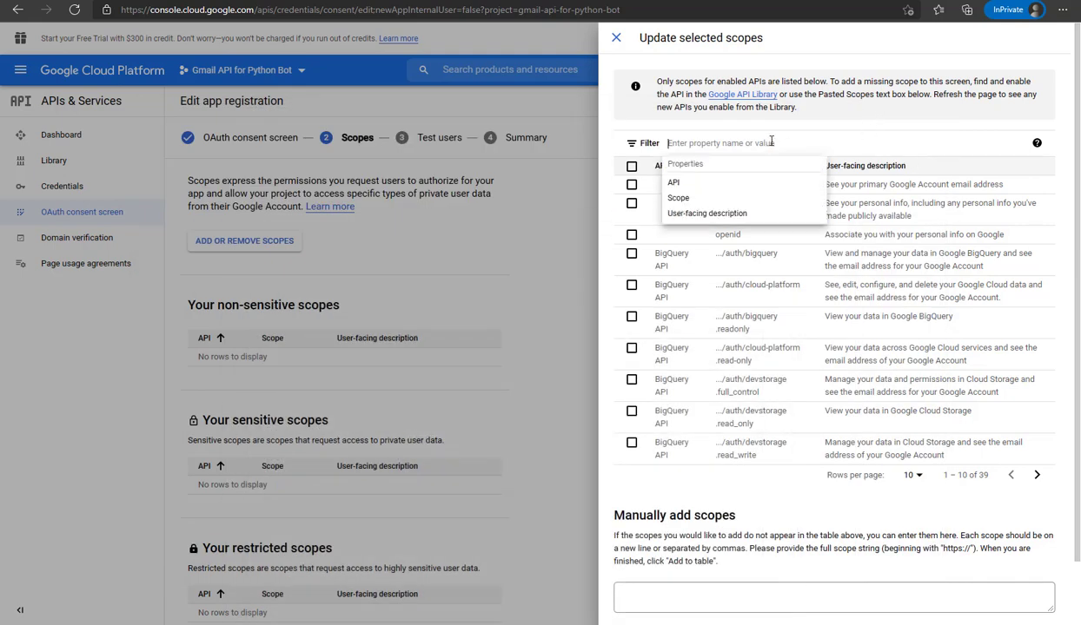
right_click(703, 140)
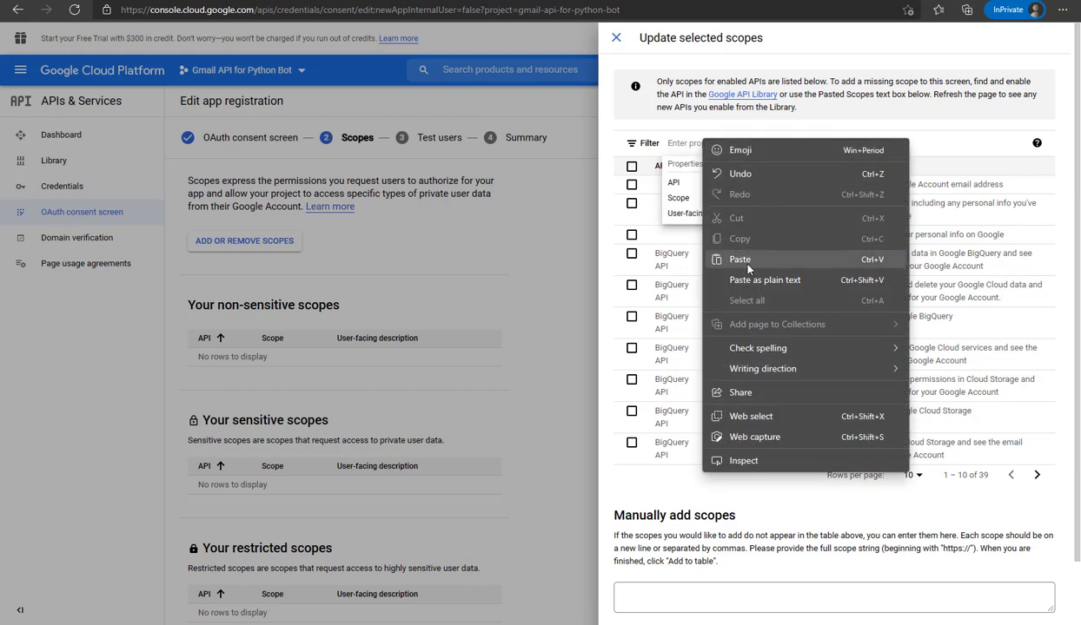
click(726, 258)
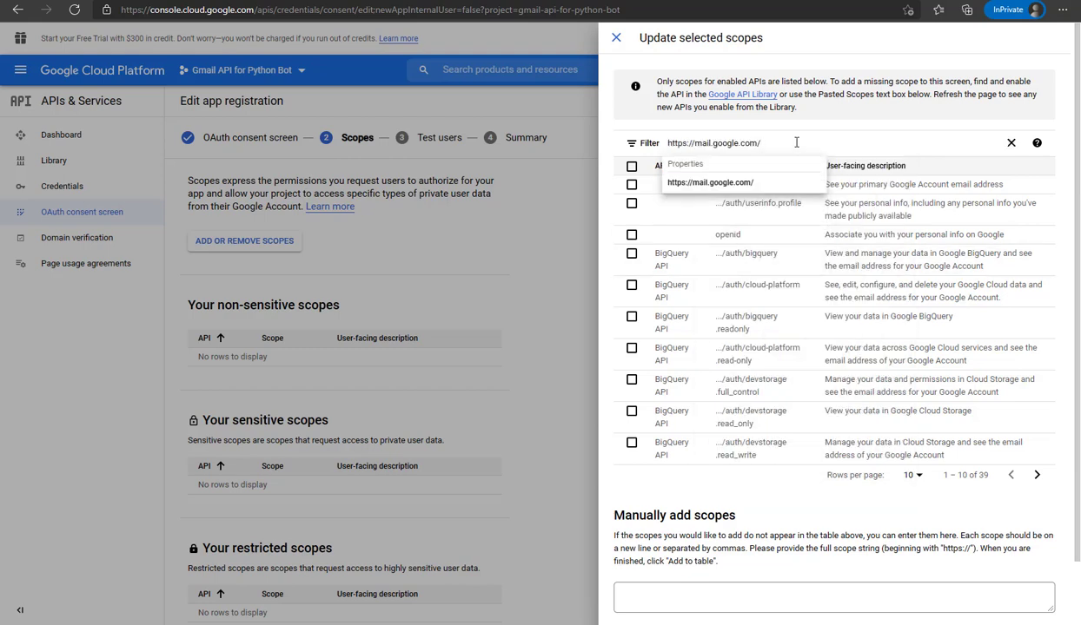
click(726, 183)
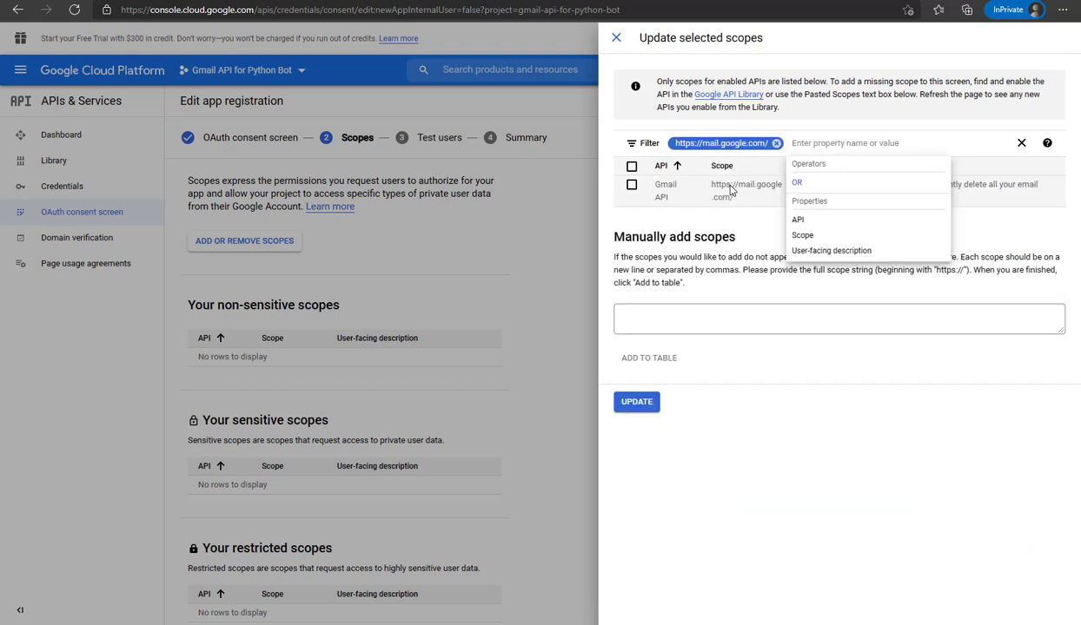
click(631, 186)
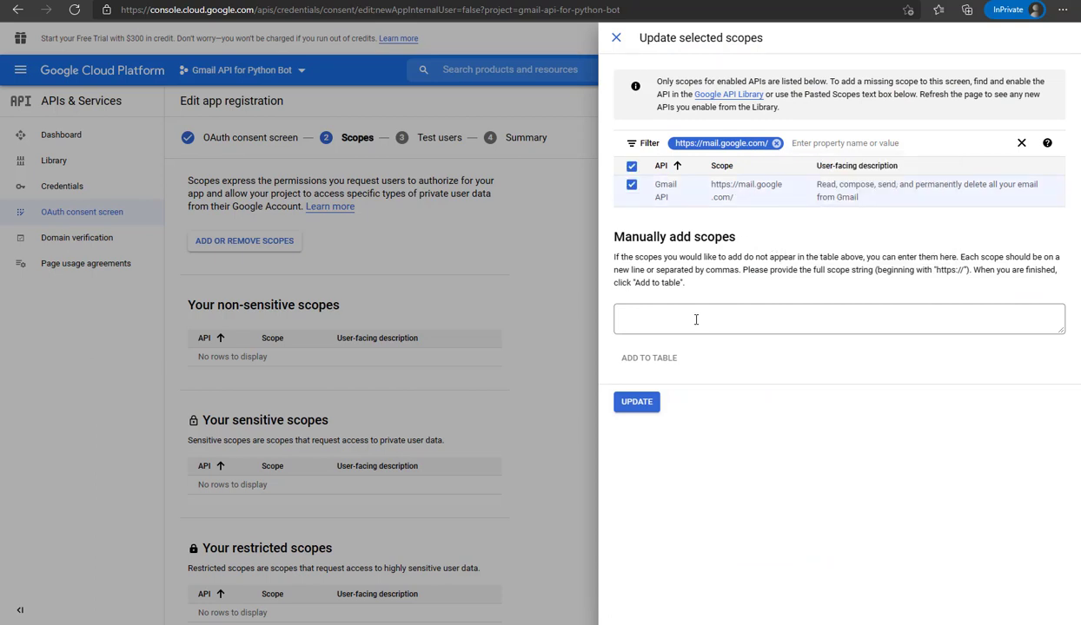
click(637, 403)
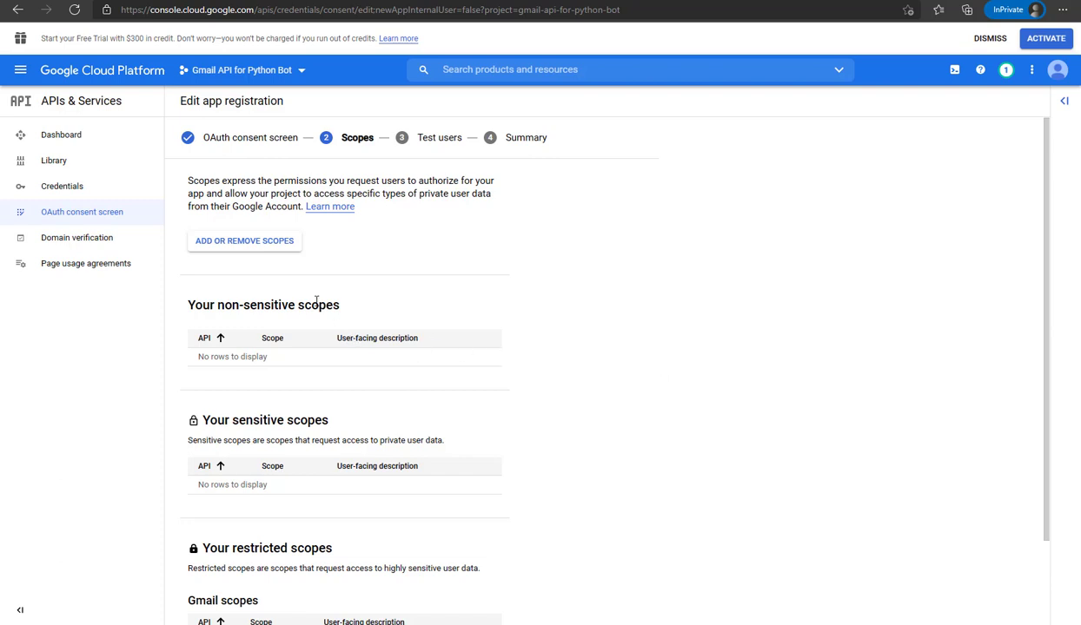
scroll(315, 299, down, 1)
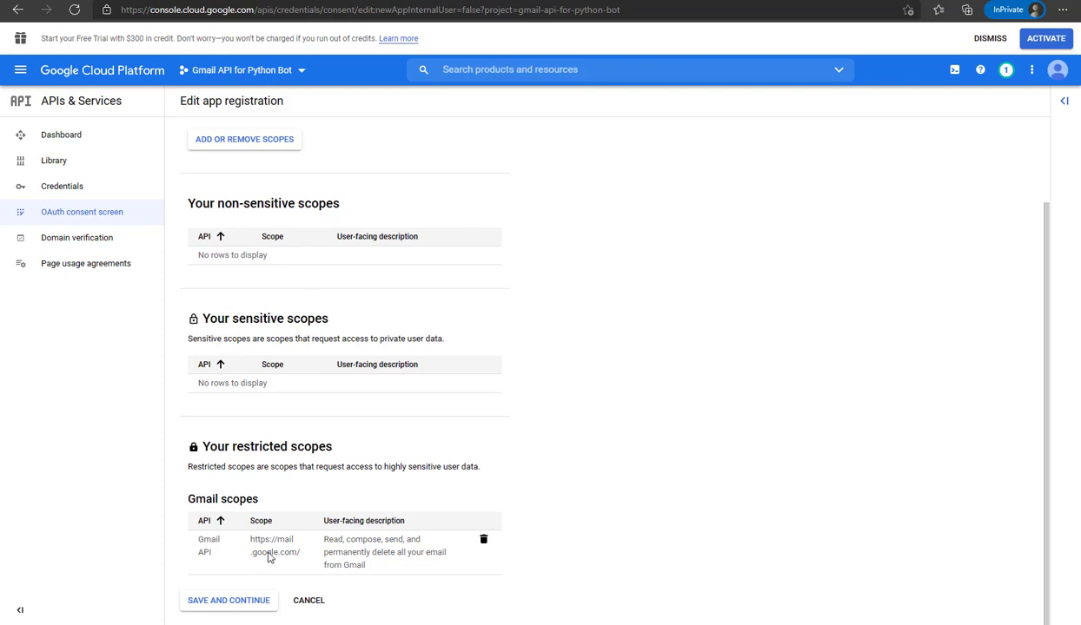
click(230, 601)
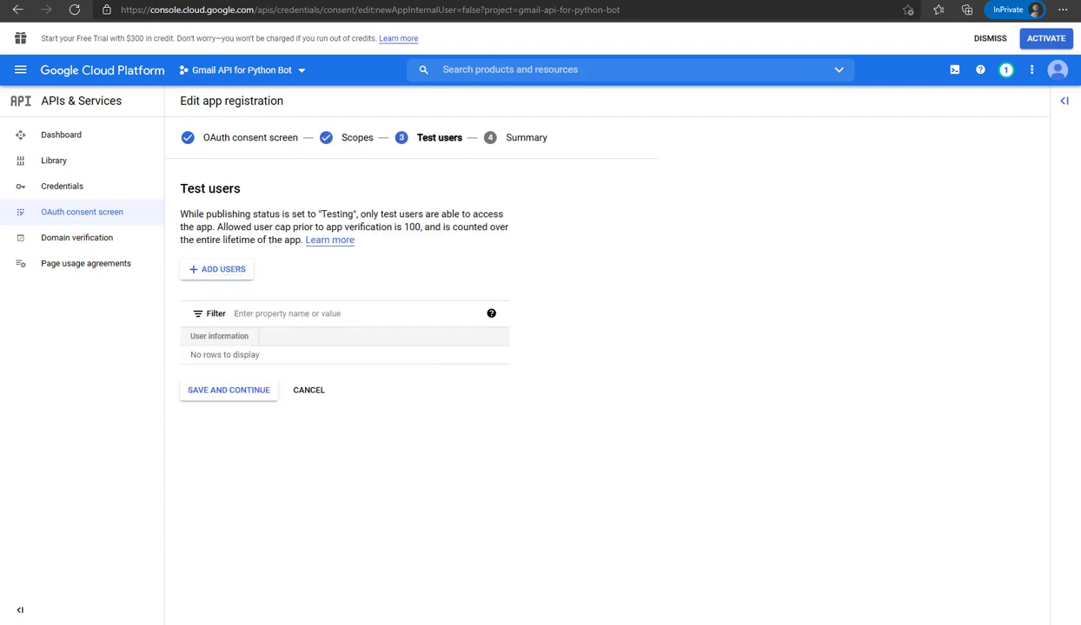
Mark the add test user step in the tutorial notes
key(alt+Tab)
drag(167, 316, 269, 316)
click(865, 116)
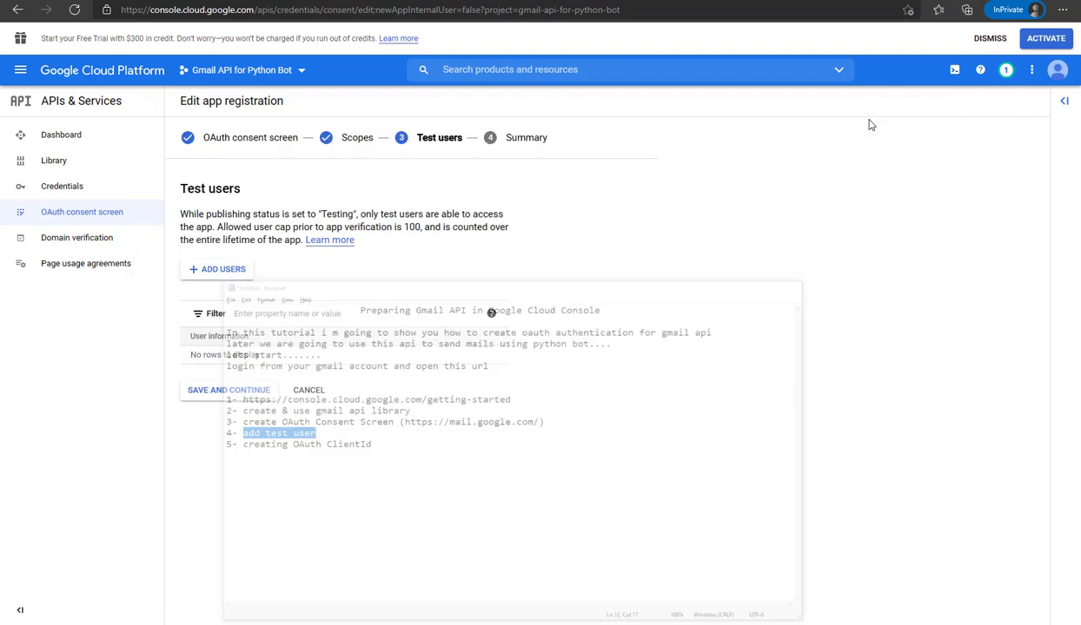
Add the test user's e-mail address as a test user and save
click(230, 271)
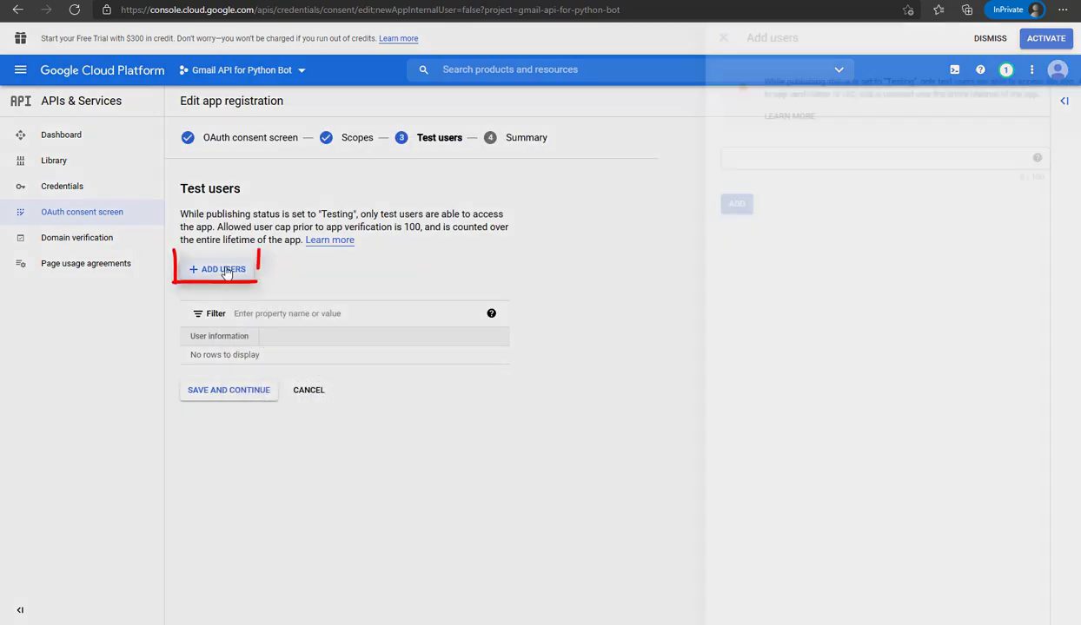
click(678, 158)
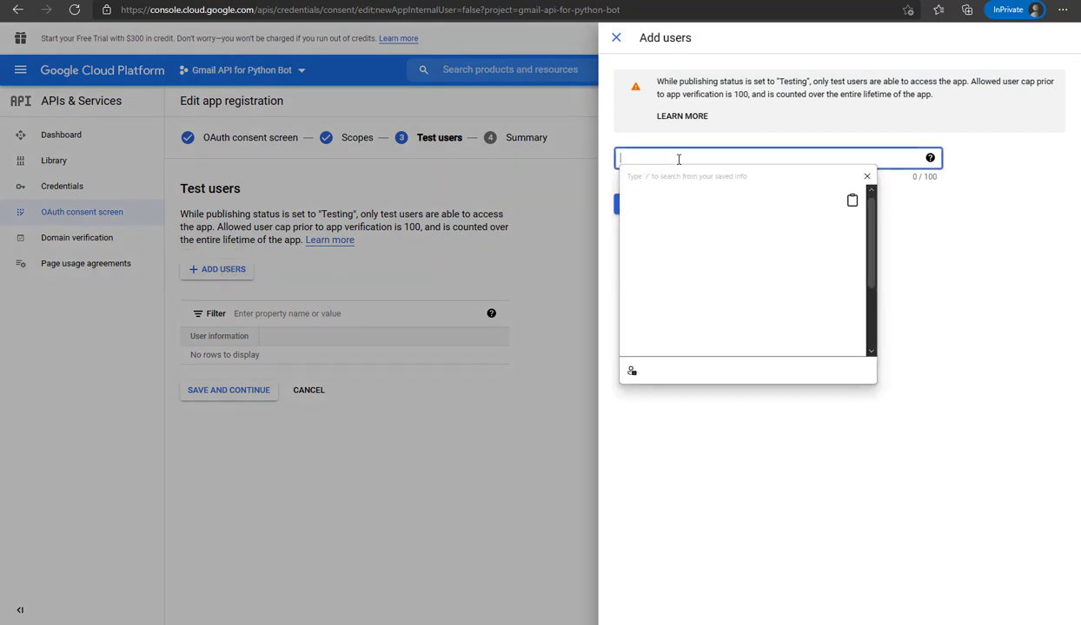
right_click(678, 158)
click(669, 156)
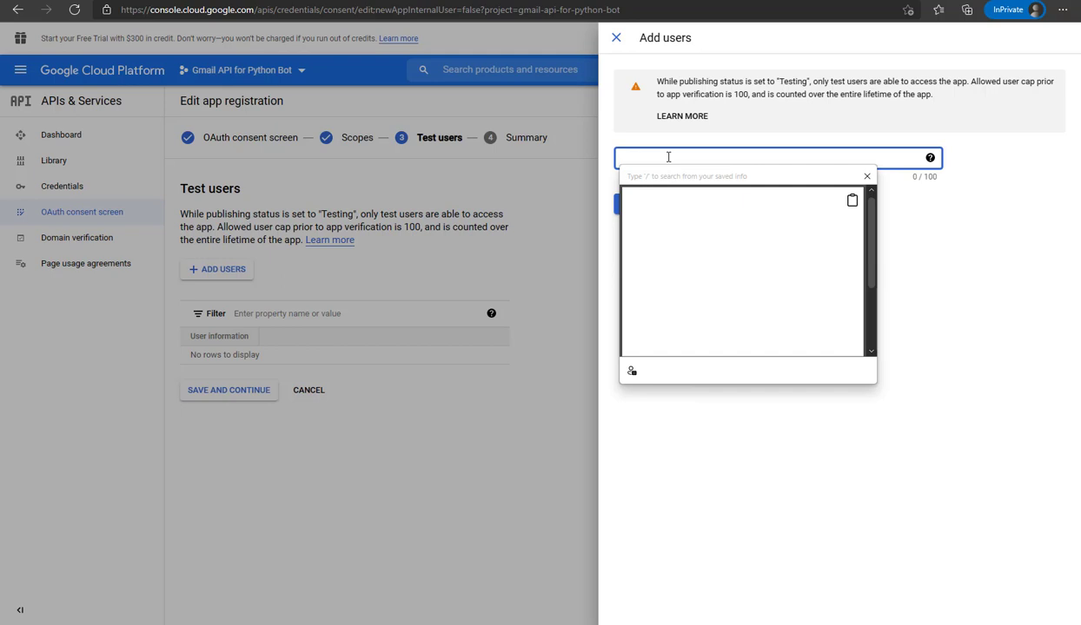
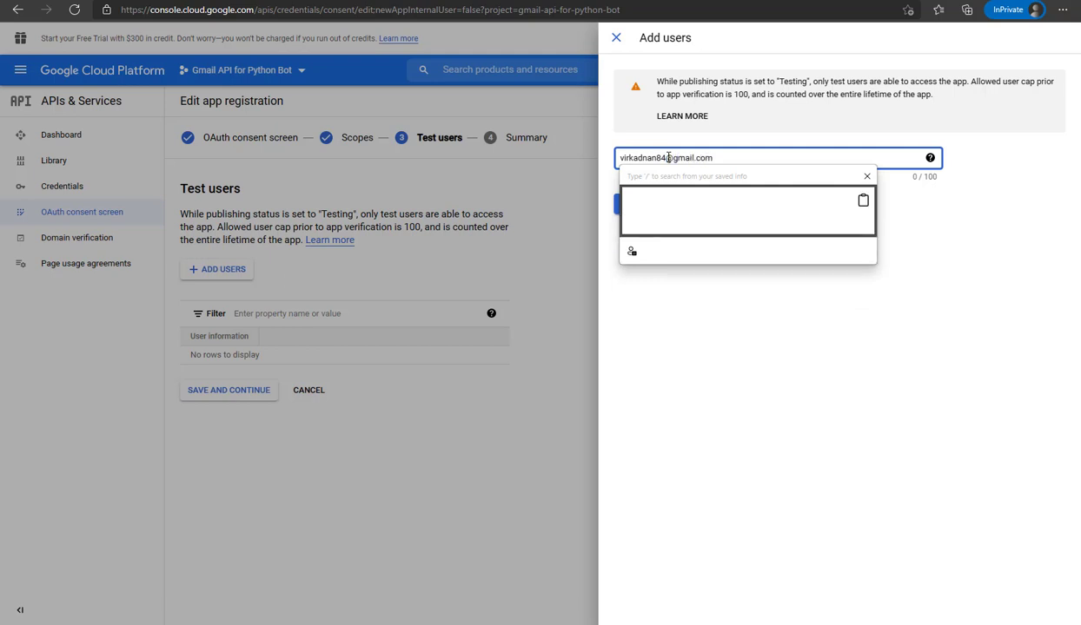
key(Return)
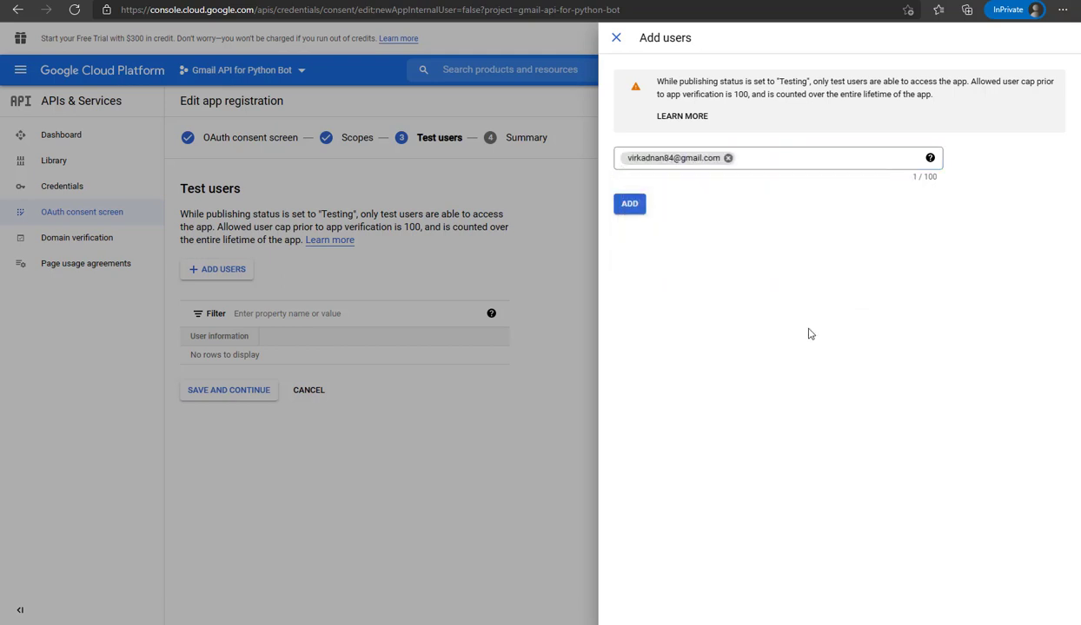
click(788, 324)
click(630, 205)
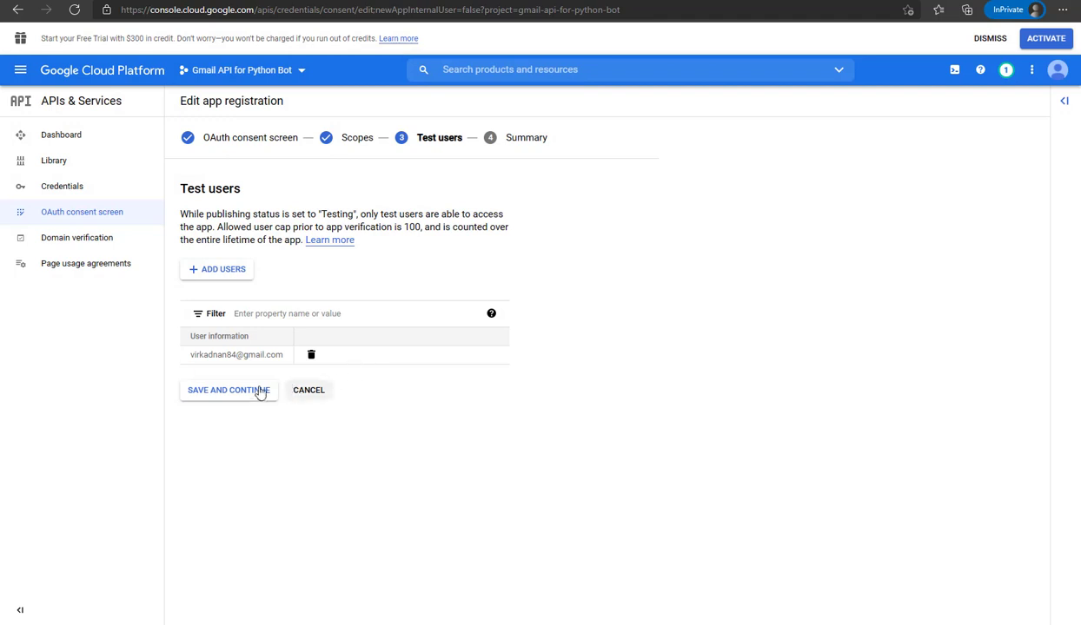
click(224, 397)
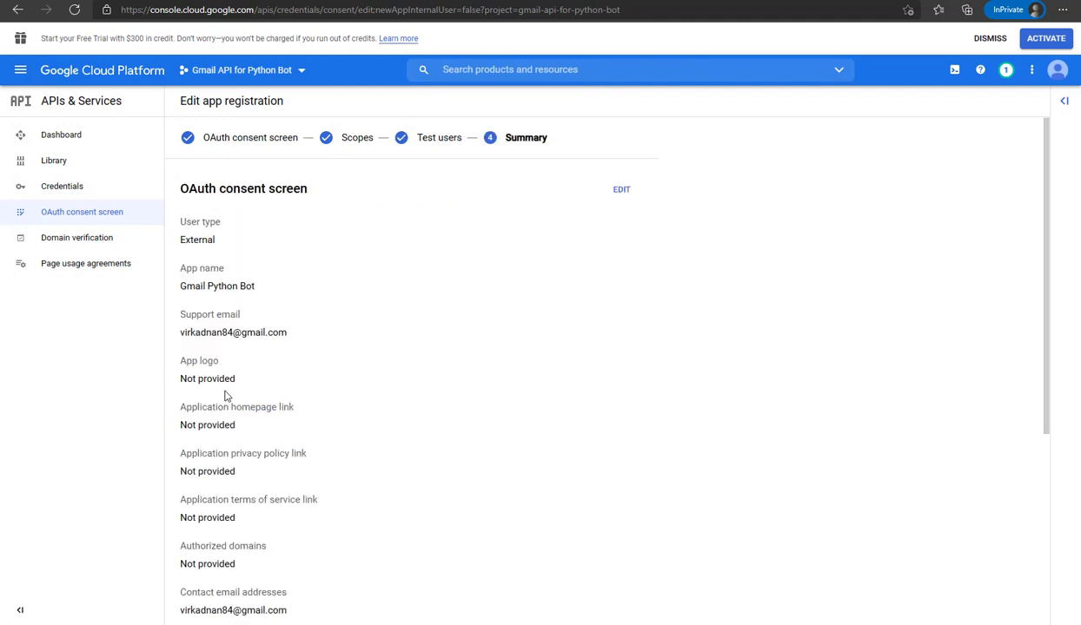
Review the Summary, highlight step 5 'creating OAuth ClientId' in the notes, and return to the consent screen overview
scroll(270, 344, down, 4)
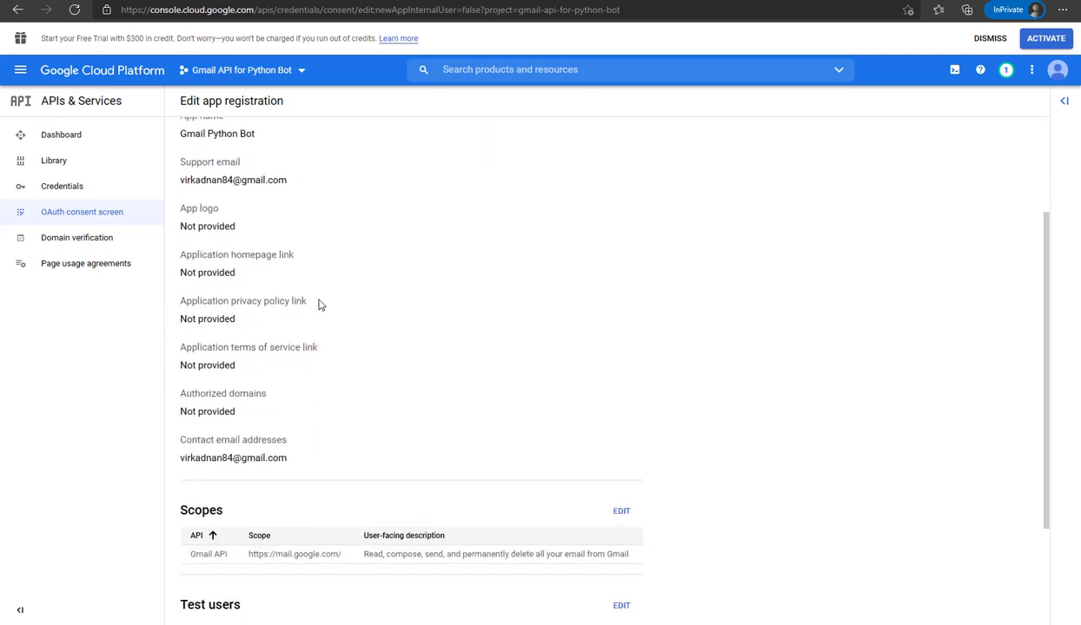
scroll(318, 304, down, 1)
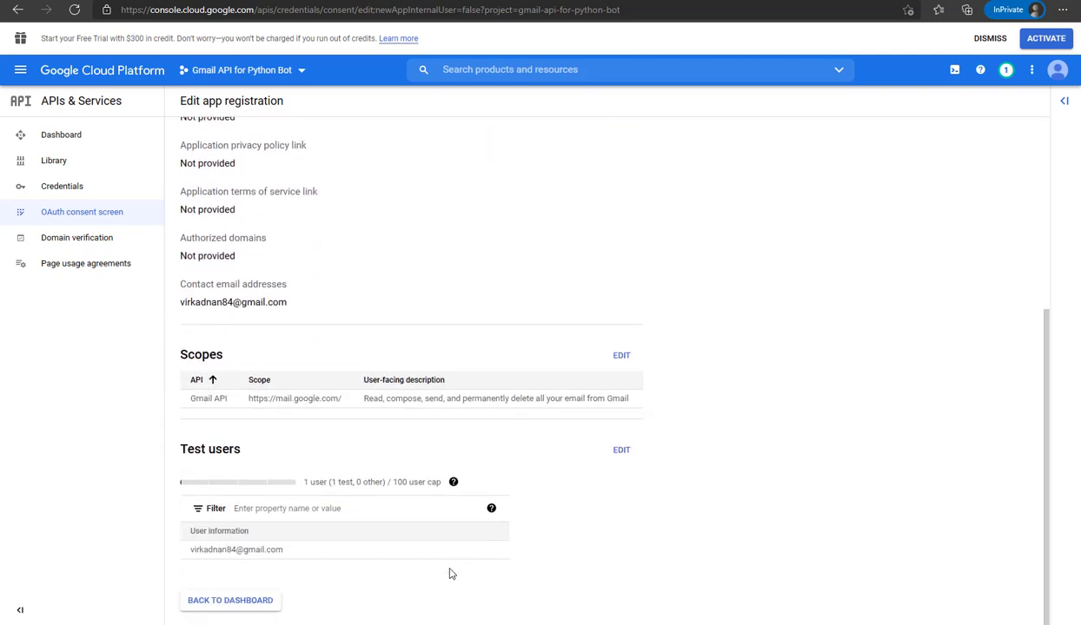
key(alt+Tab)
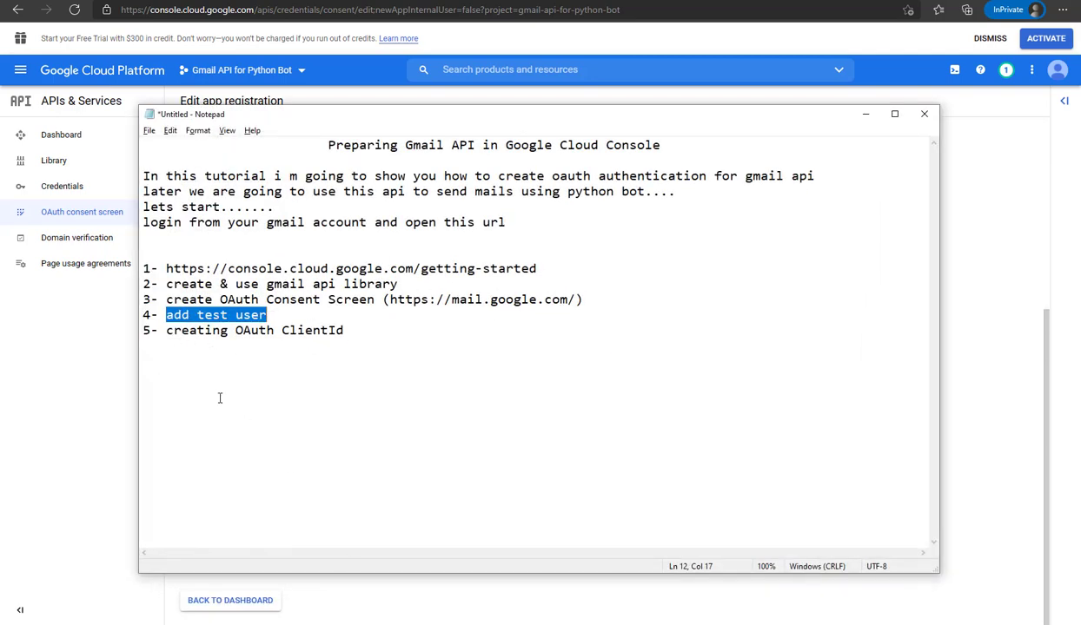
drag(169, 333, 345, 330)
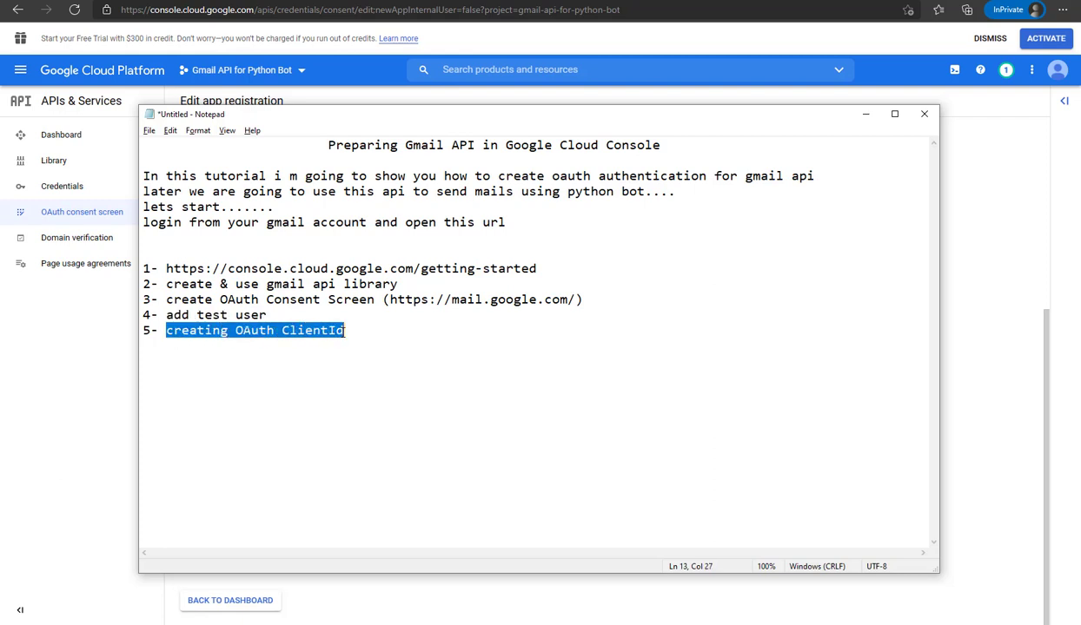
click(865, 114)
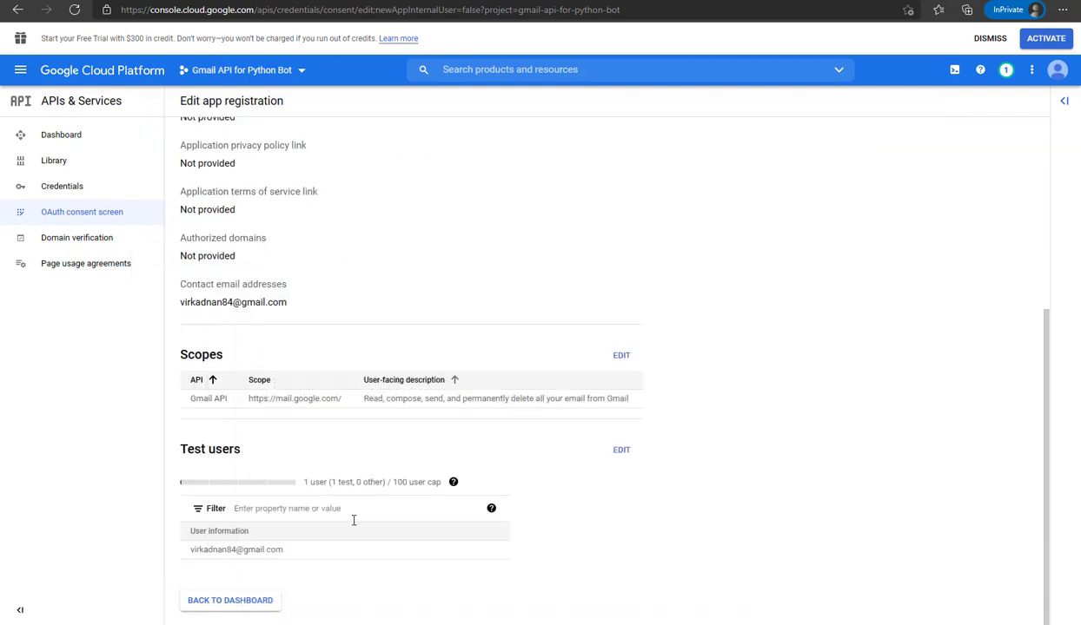
click(229, 604)
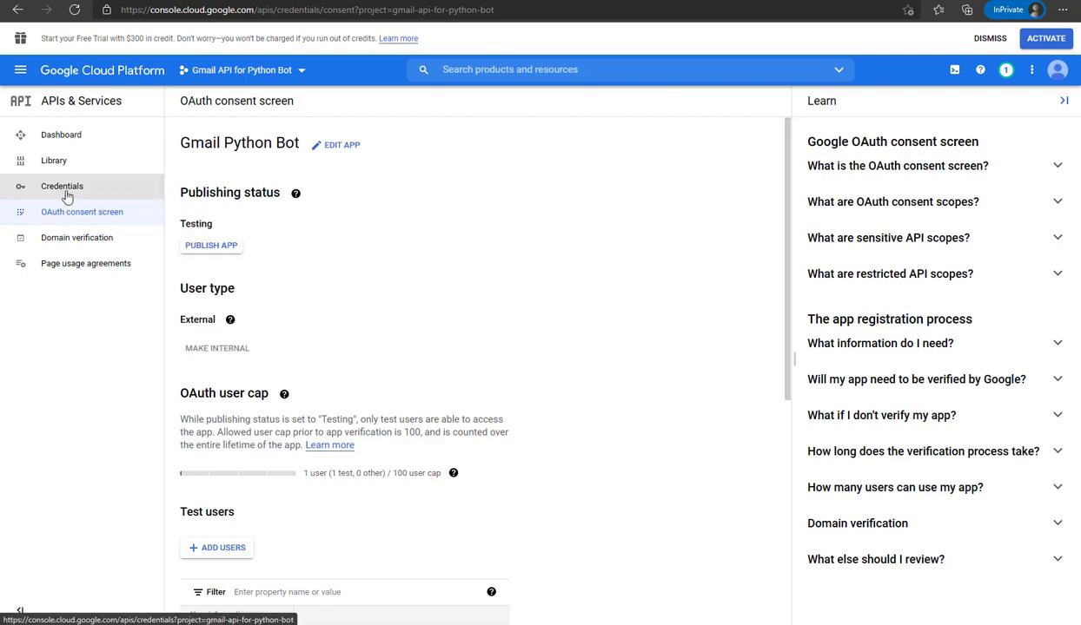
Visit the APIs & Services dashboard and API Library, then go to the empty Credentials page
click(62, 137)
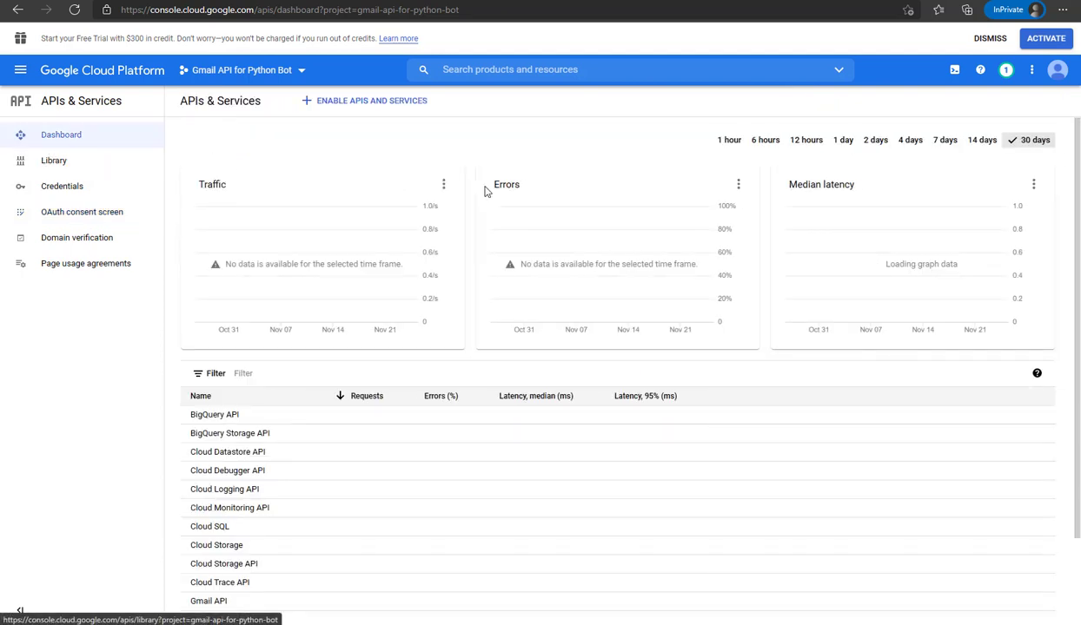
click(381, 109)
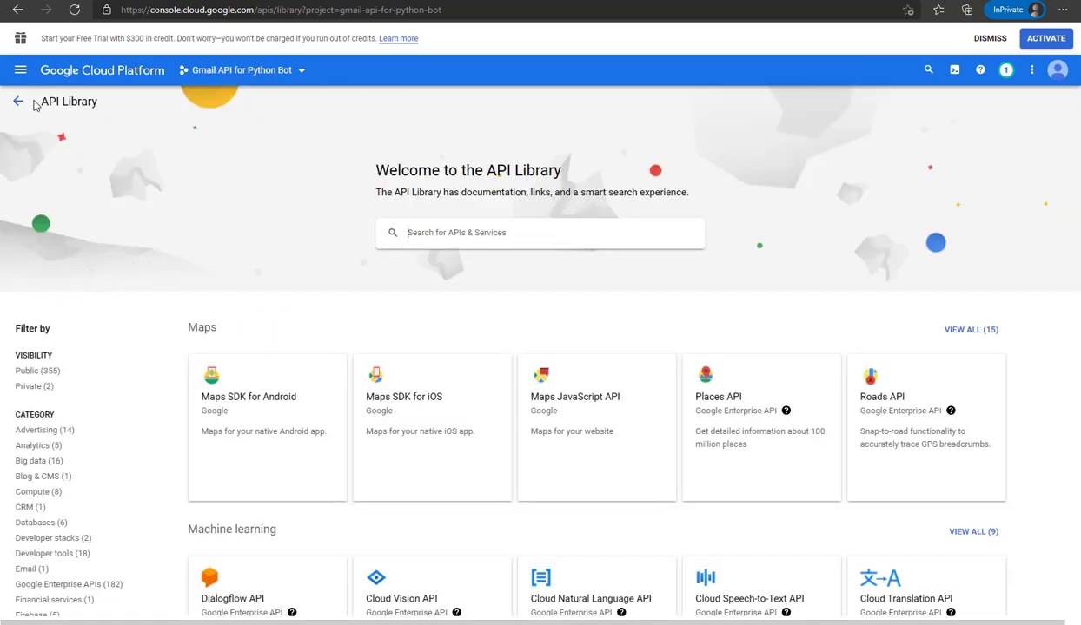
click(17, 103)
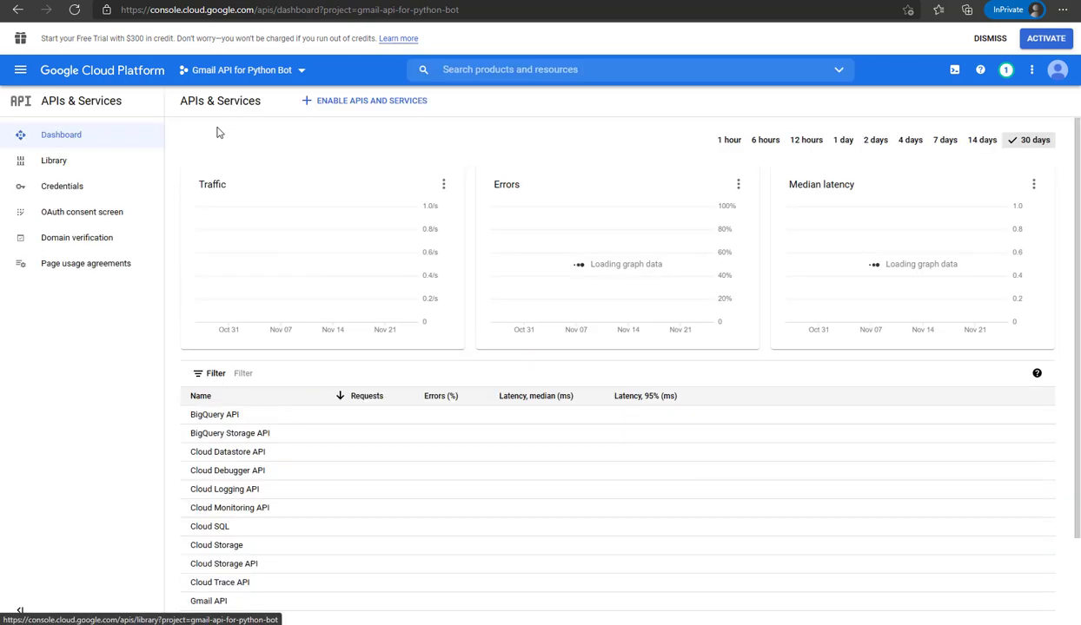
click(63, 187)
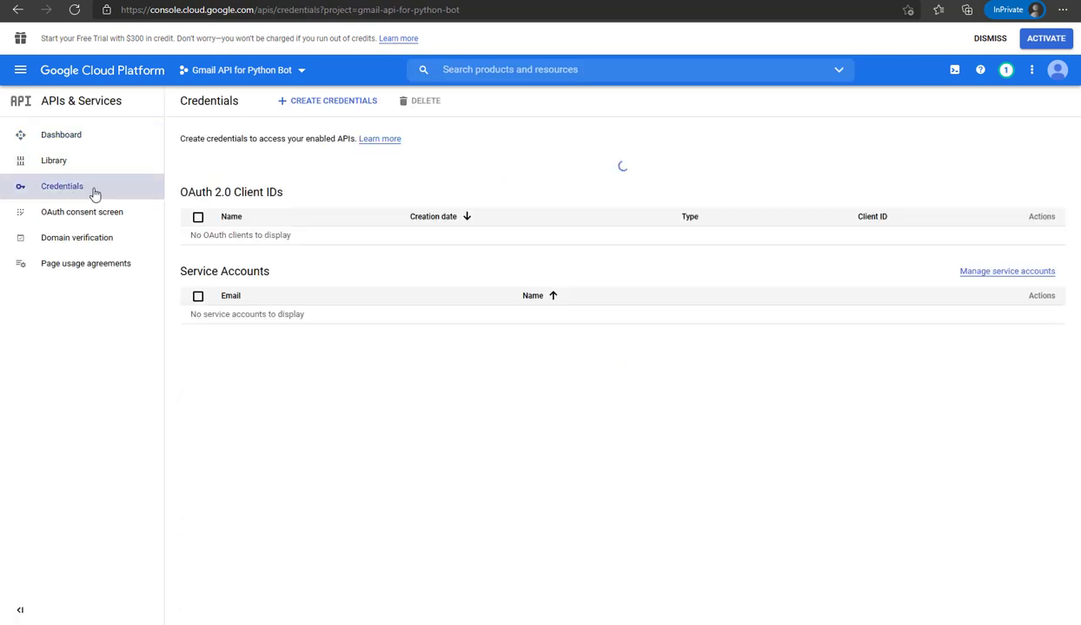
Create a Desktop app OAuth client ID named 'Gmail Python Bot' and download its JSON file
click(337, 107)
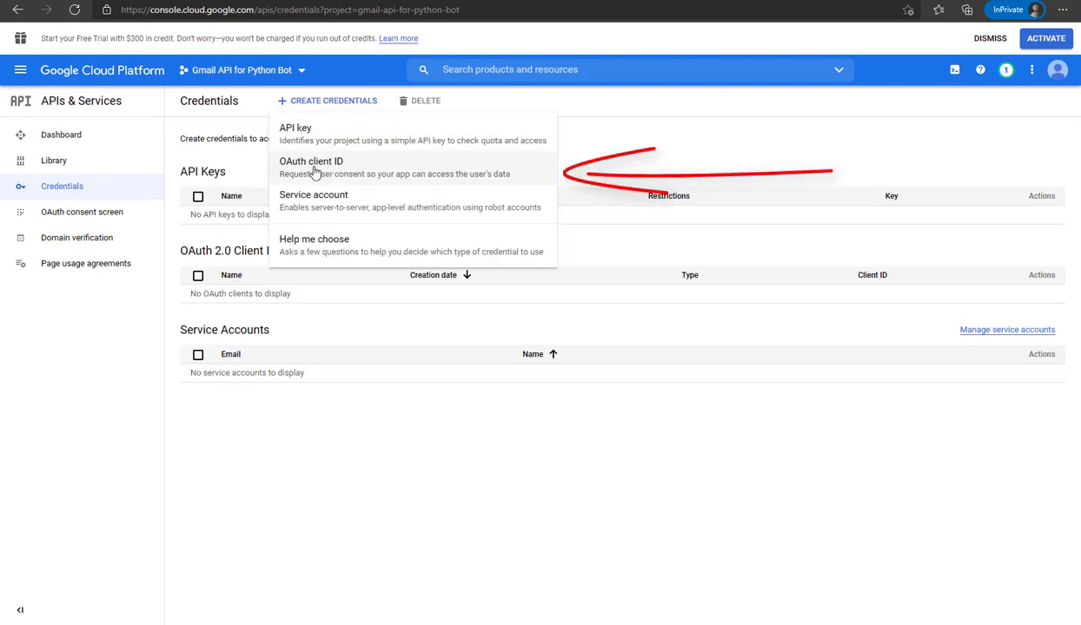
click(381, 177)
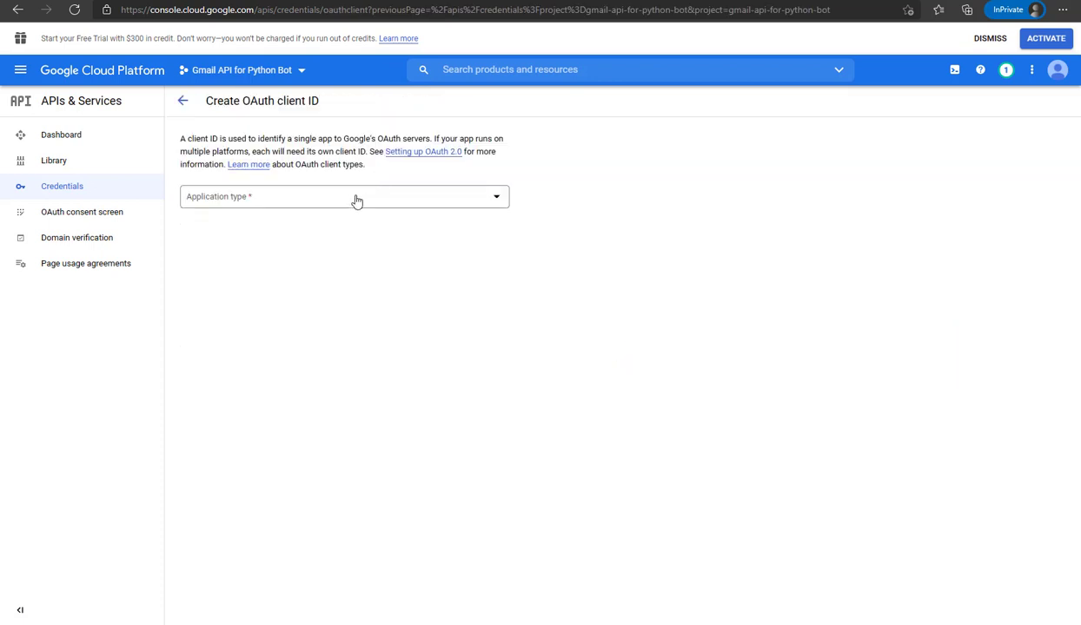
click(344, 201)
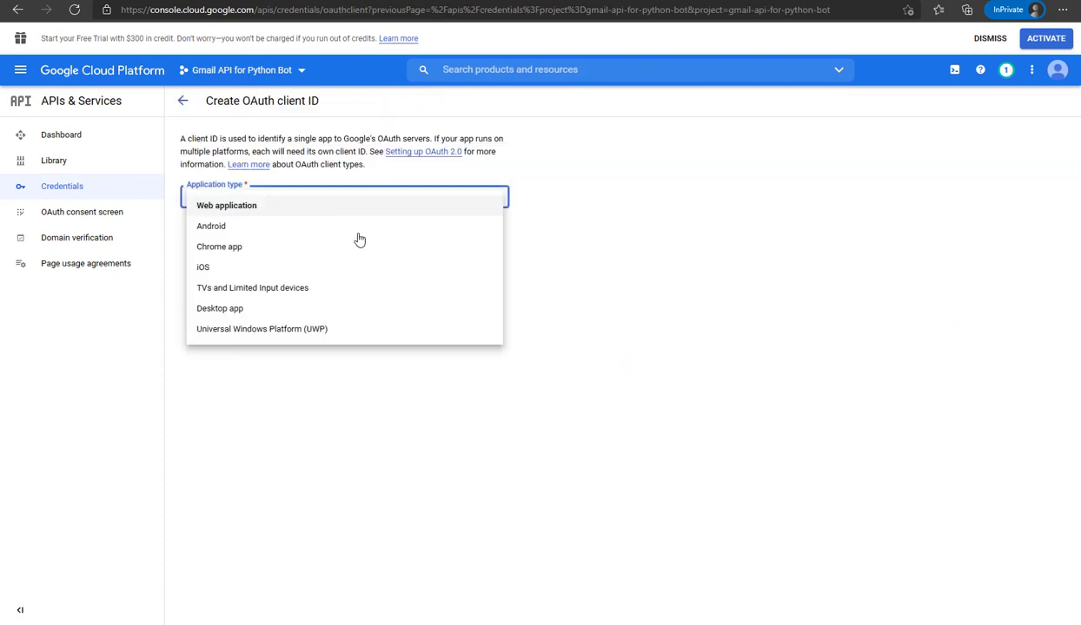
click(267, 310)
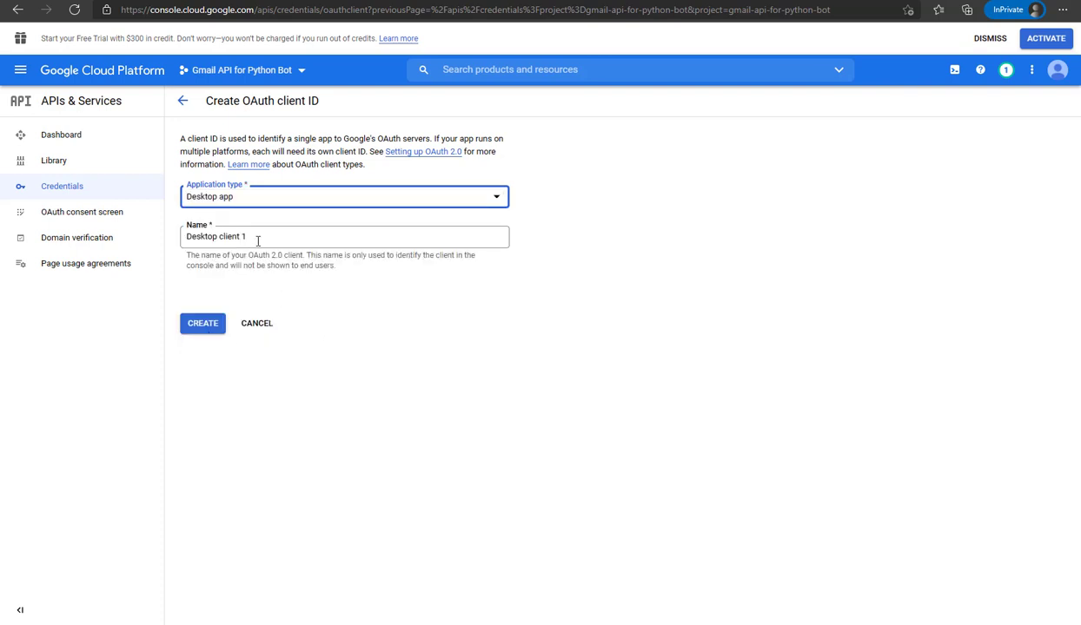
drag(258, 242, 166, 250)
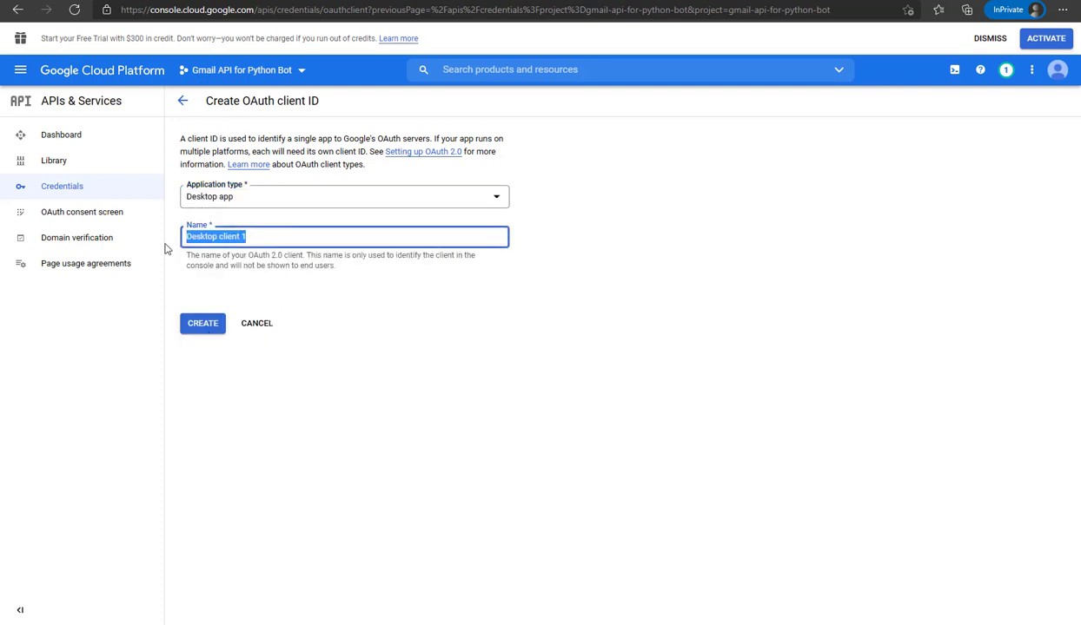
text(Gmail Python Bot)
click(203, 324)
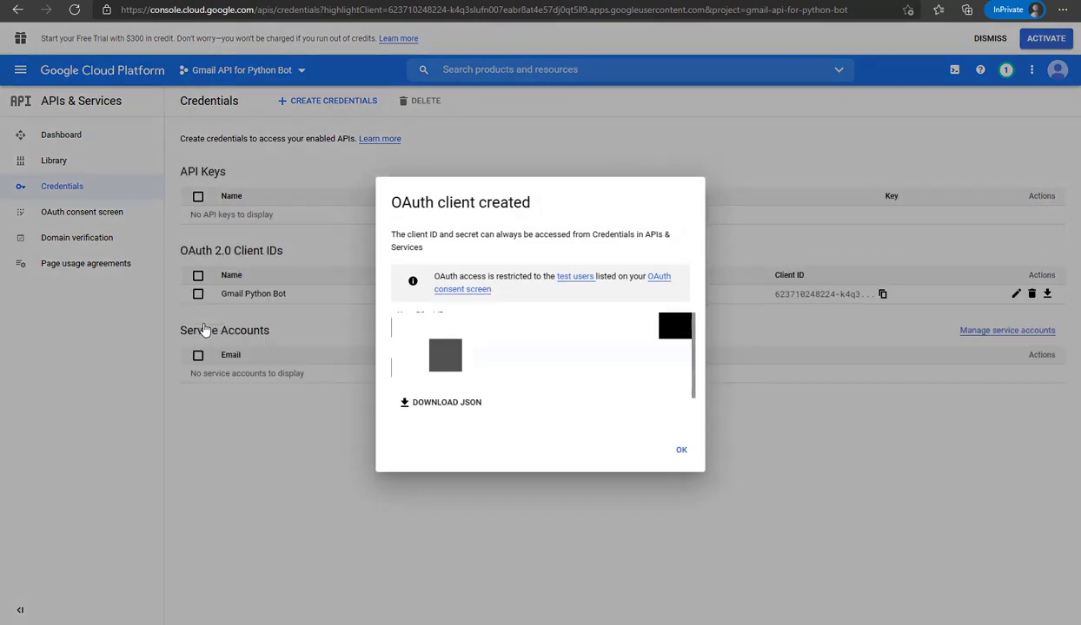
click(438, 405)
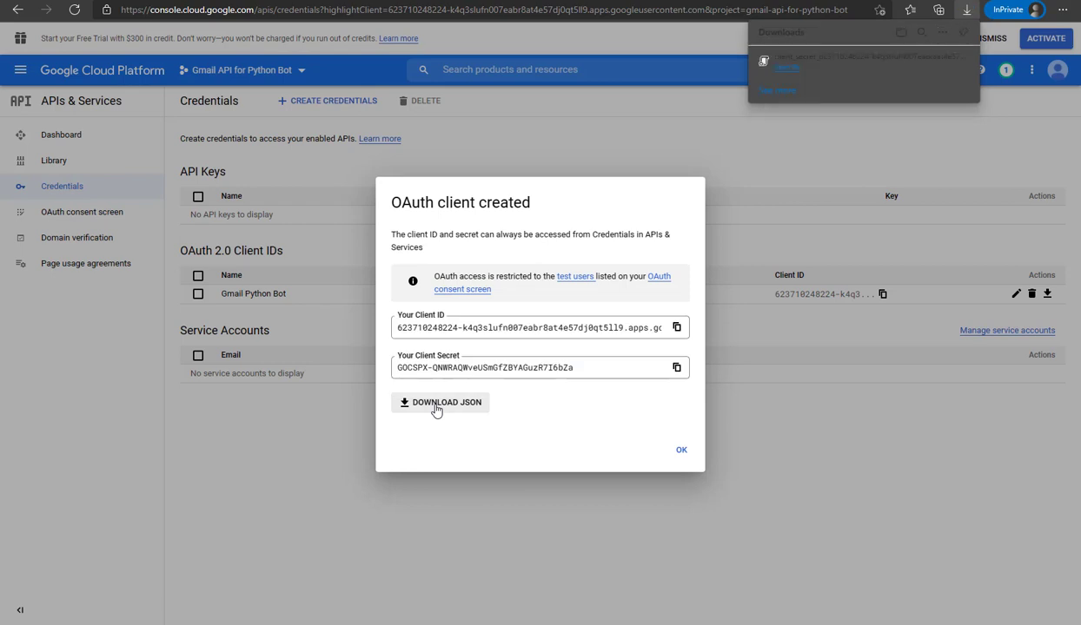
click(681, 452)
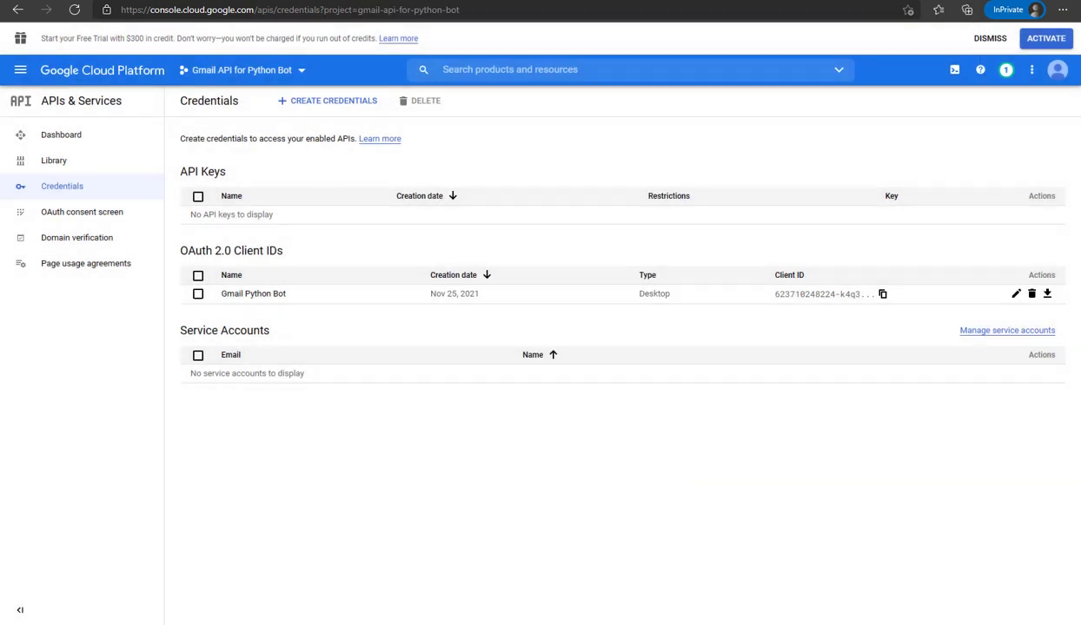
Append 'Now we are going to use this json file to send emails using python bot' and 'Thanks for watching' to the notes
key(alt+Tab)
click(364, 331)
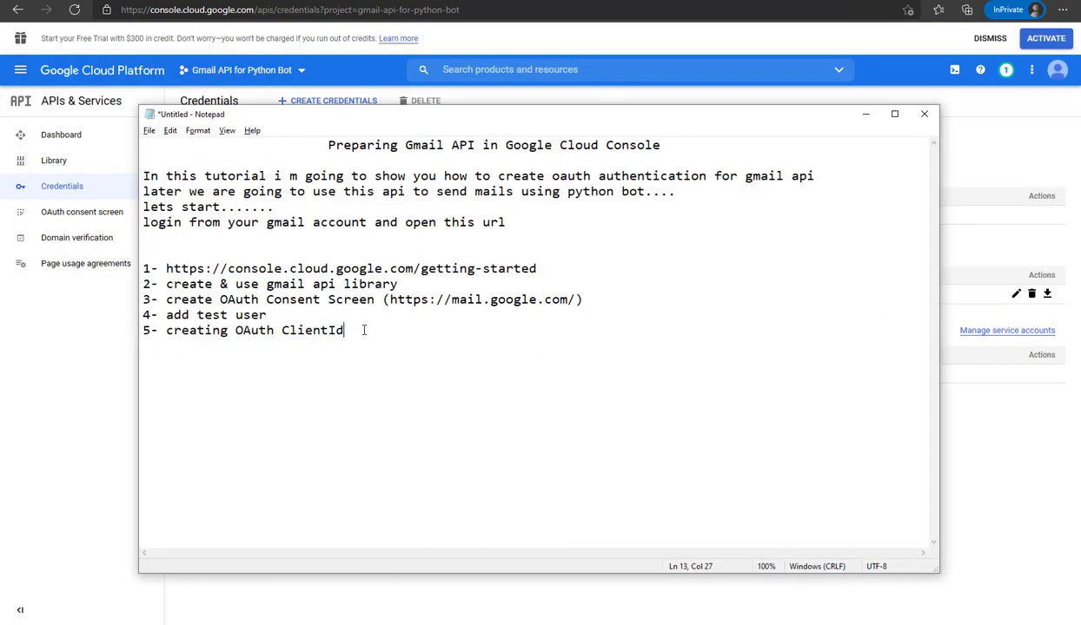
text(Now we are going to )
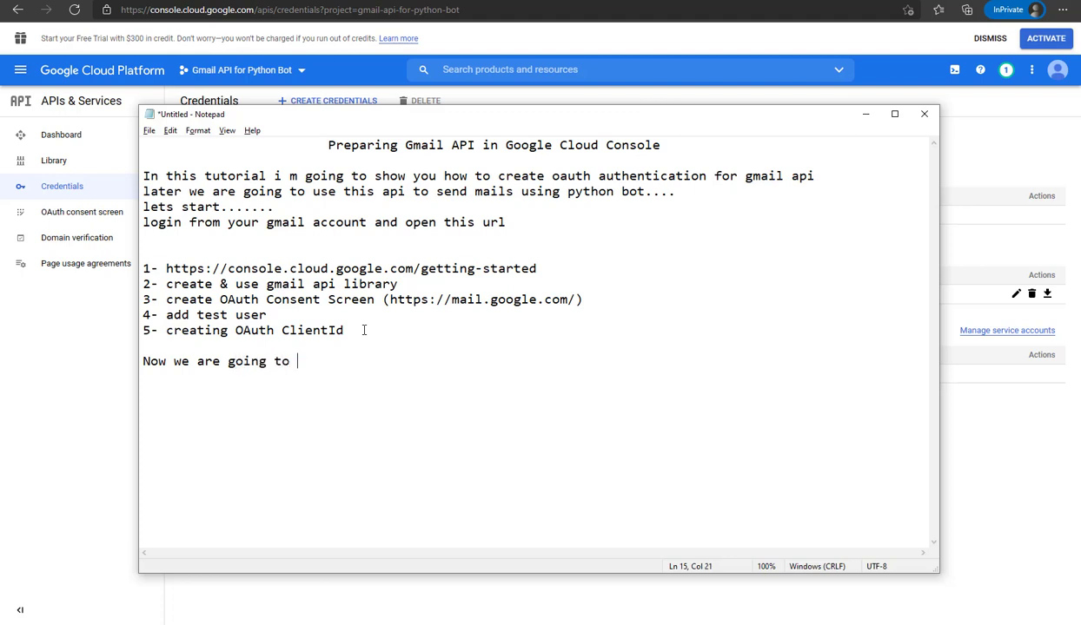
text(use this jso)
text(n file to send )
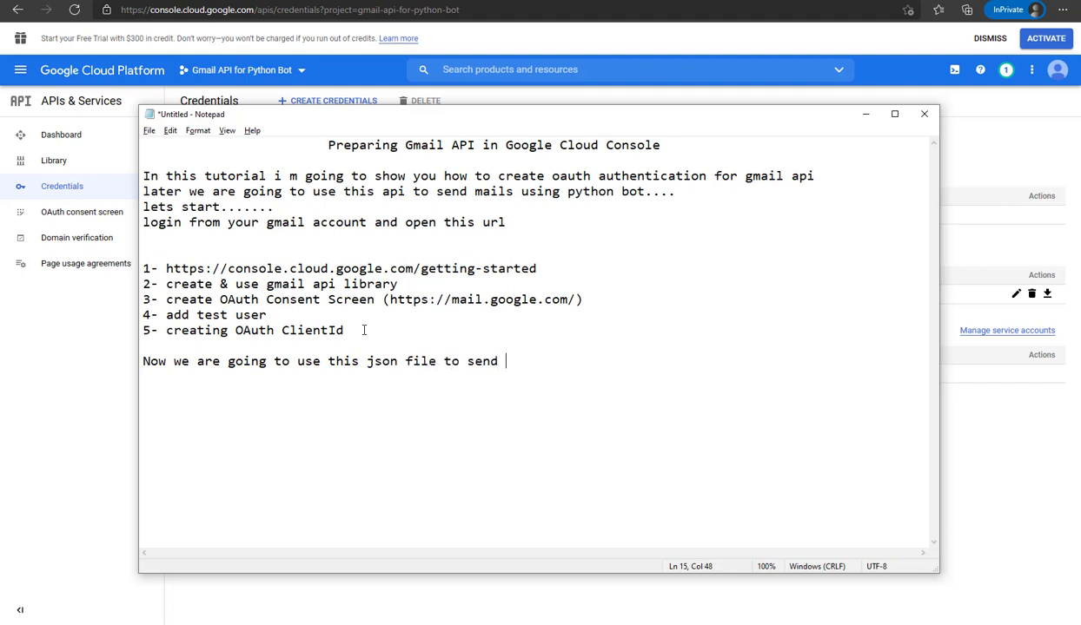
text(emails using python )
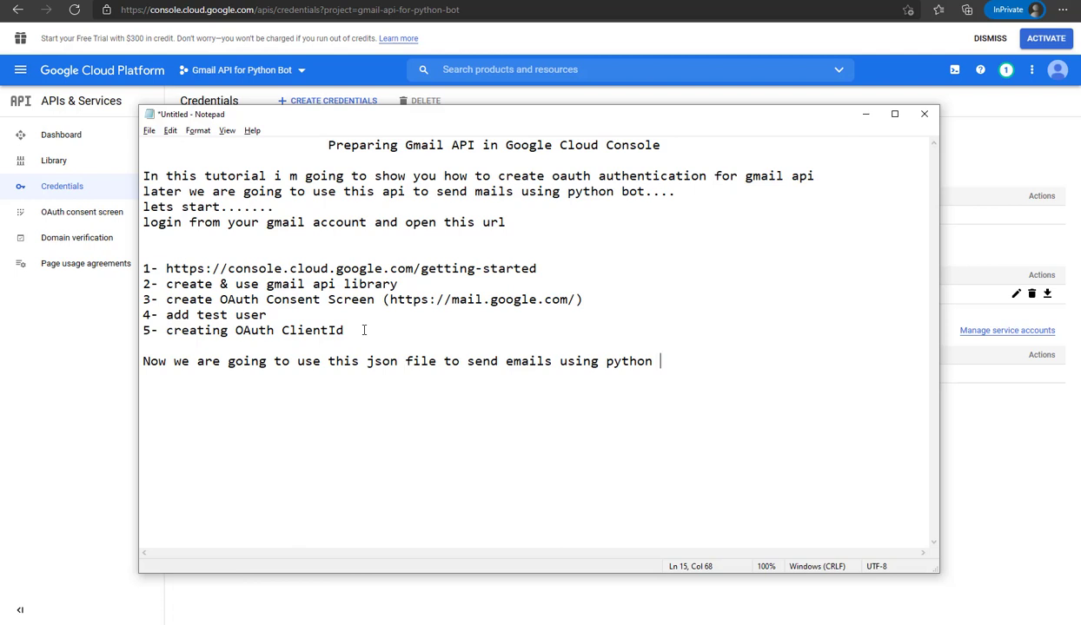
text(bot....)
key(Return)
text(Thanks for watchin)
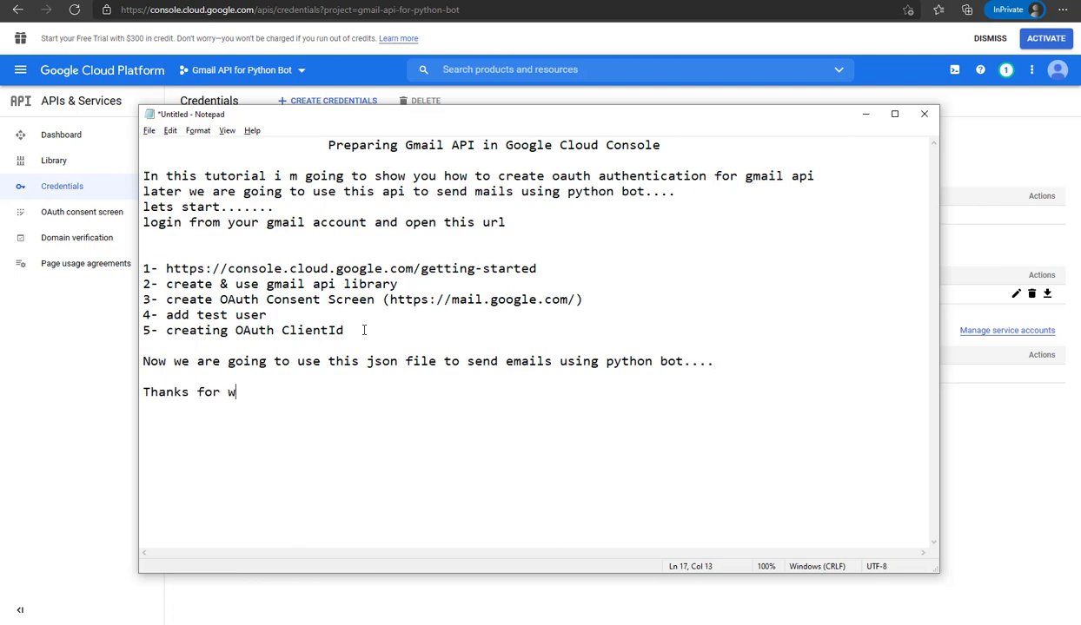
text(g...)
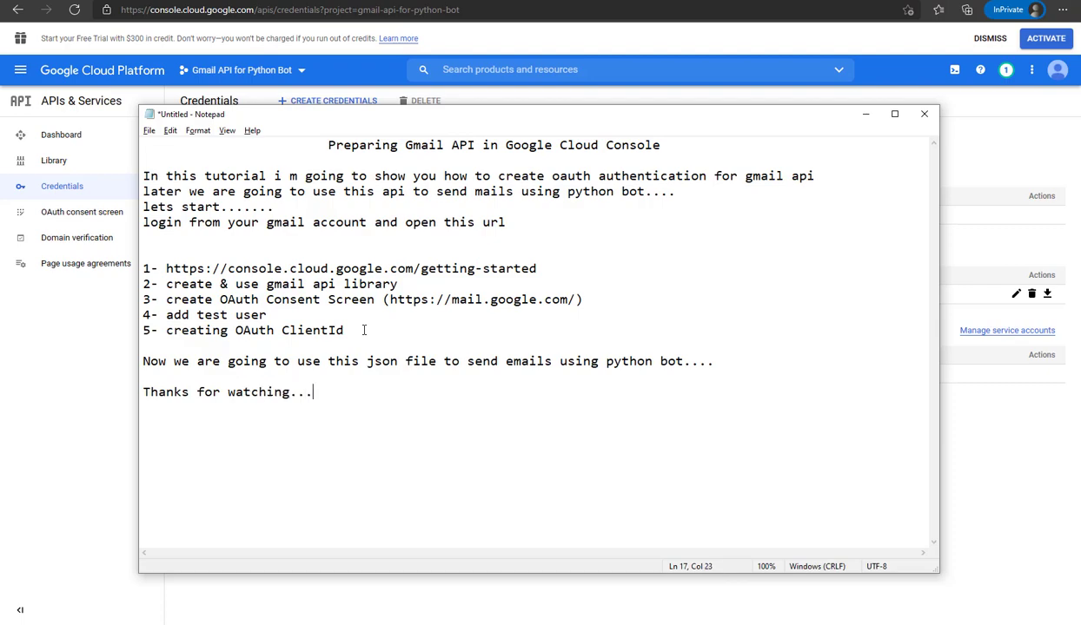